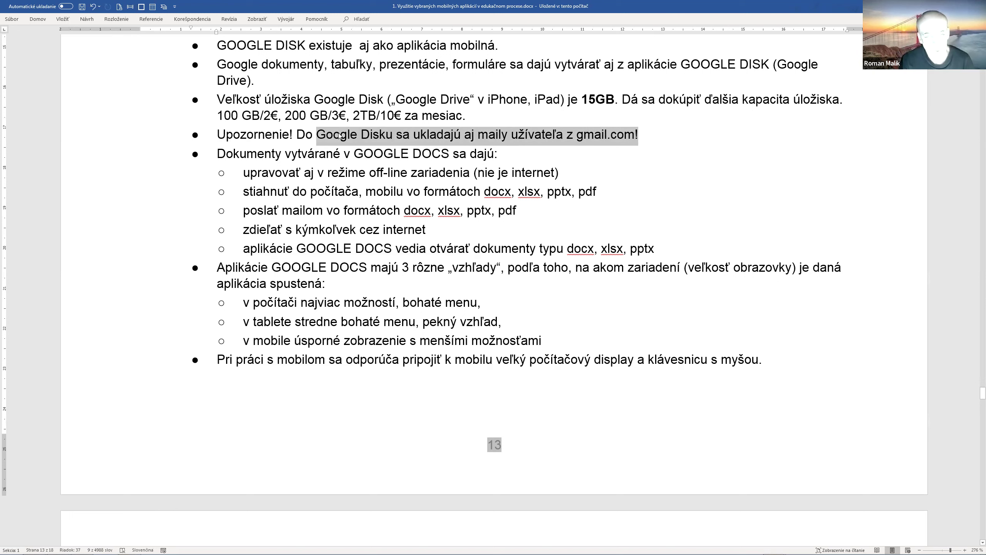
left_click(340, 134)
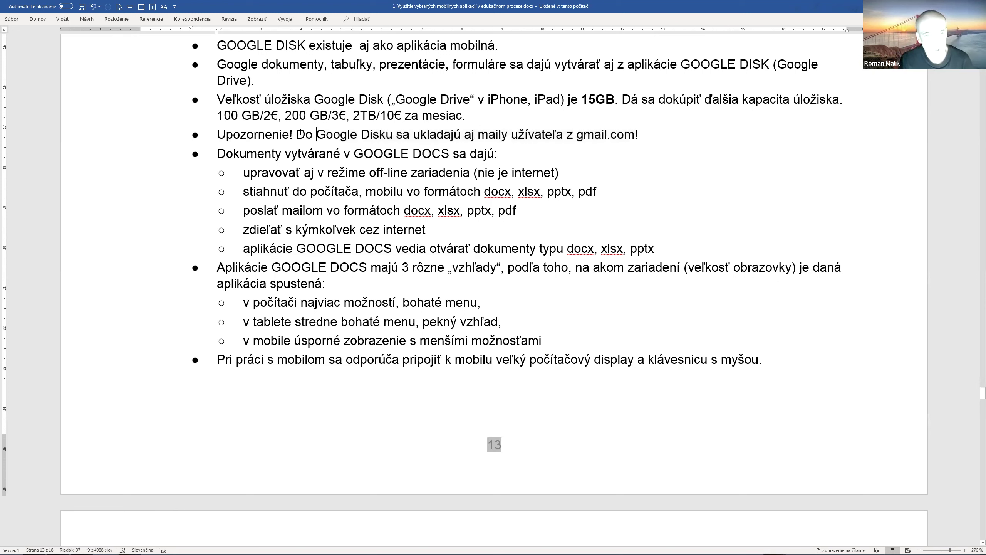
left_click(232, 116)
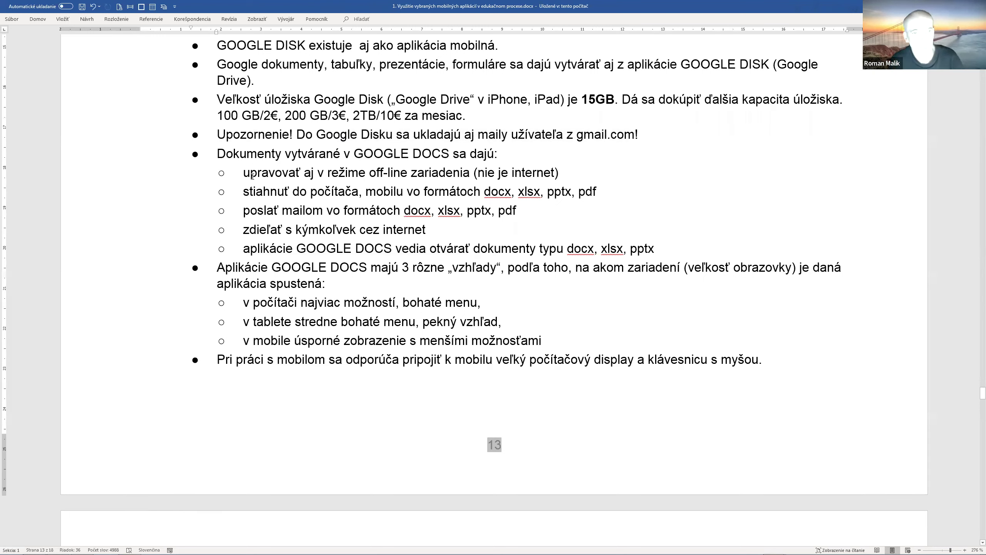
left_click_drag(242, 116, 271, 117)
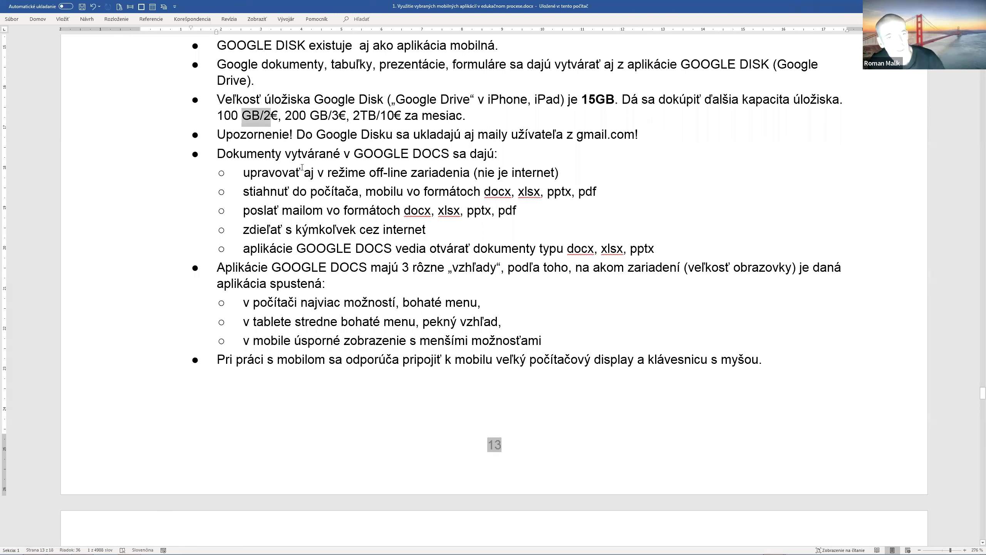
left_click(247, 153)
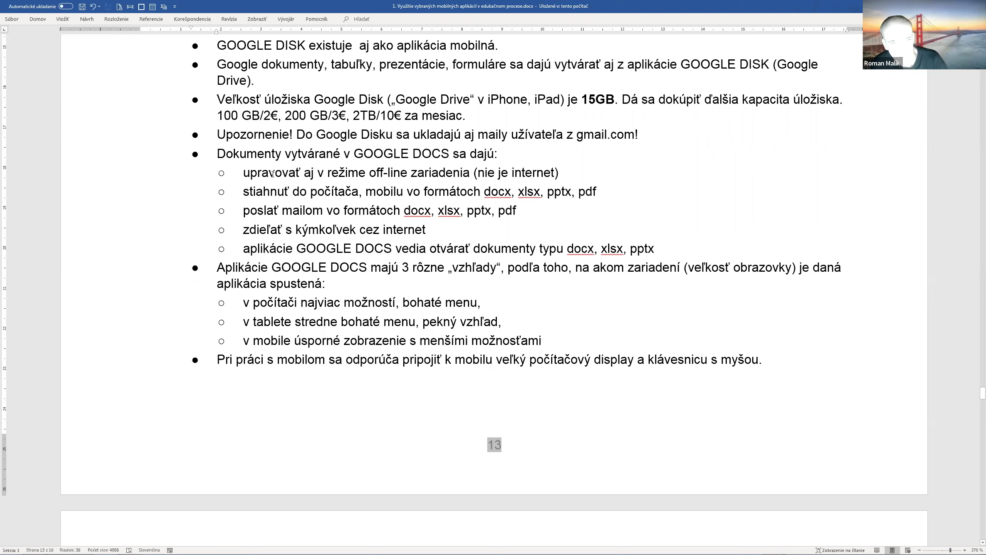
Colour the sub-item "upravovať aj v režime off-line zariadenia (nie je internet)" green.
left_click(103, 180)
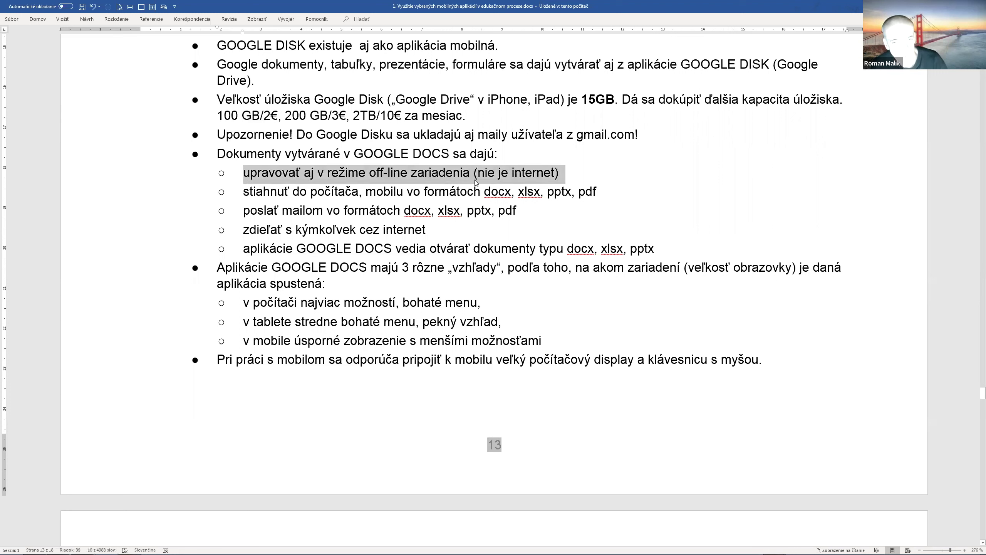
right_click(348, 177)
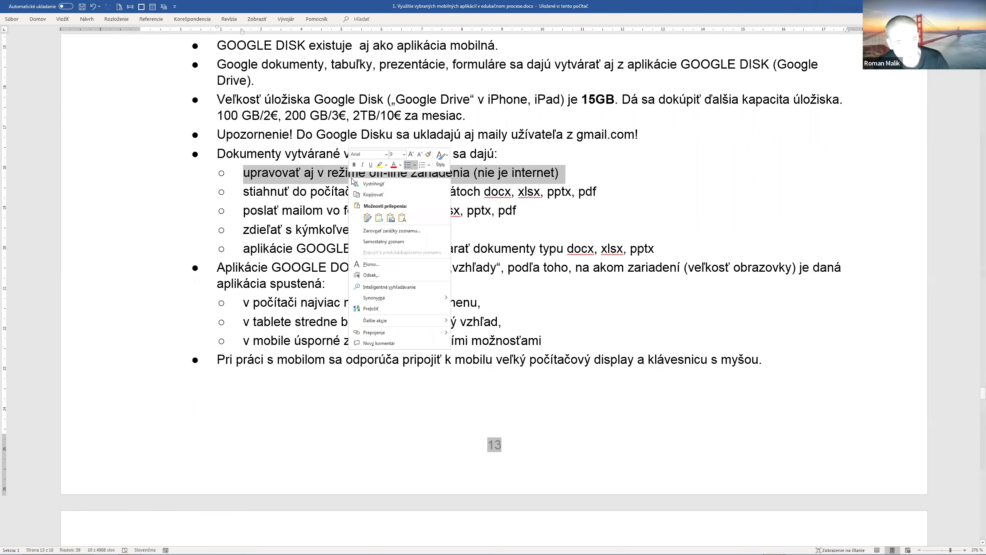
left_click(400, 166)
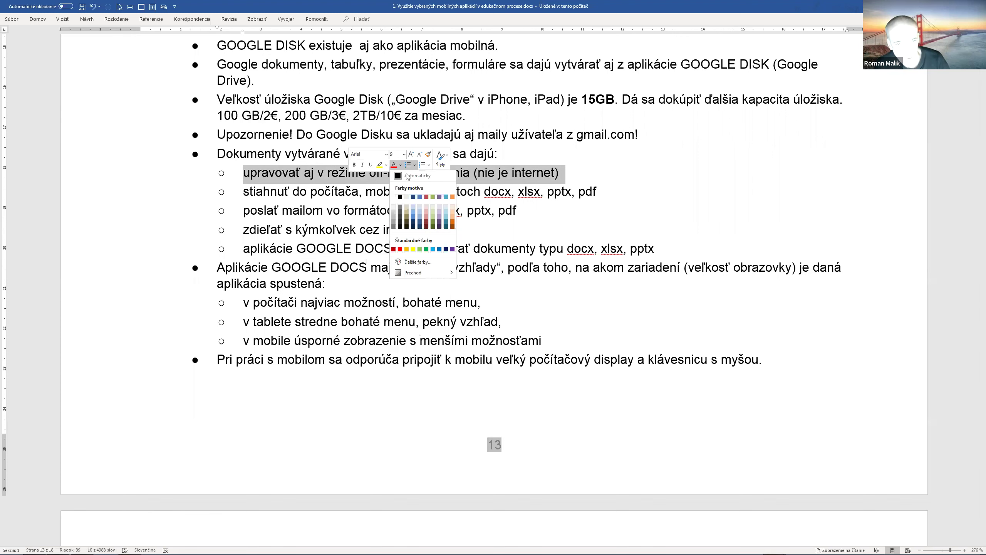
left_click(427, 249)
left_click(369, 210)
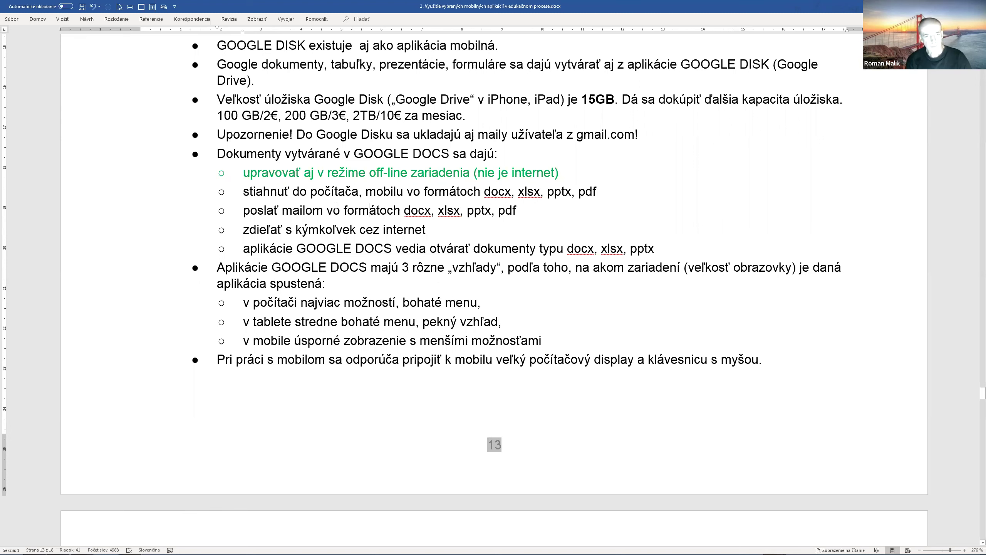
Review the Google application web addresses and the items on offline editing and download formats for GOOGLE DOCS documents.
scroll(175, 294, "up", 3)
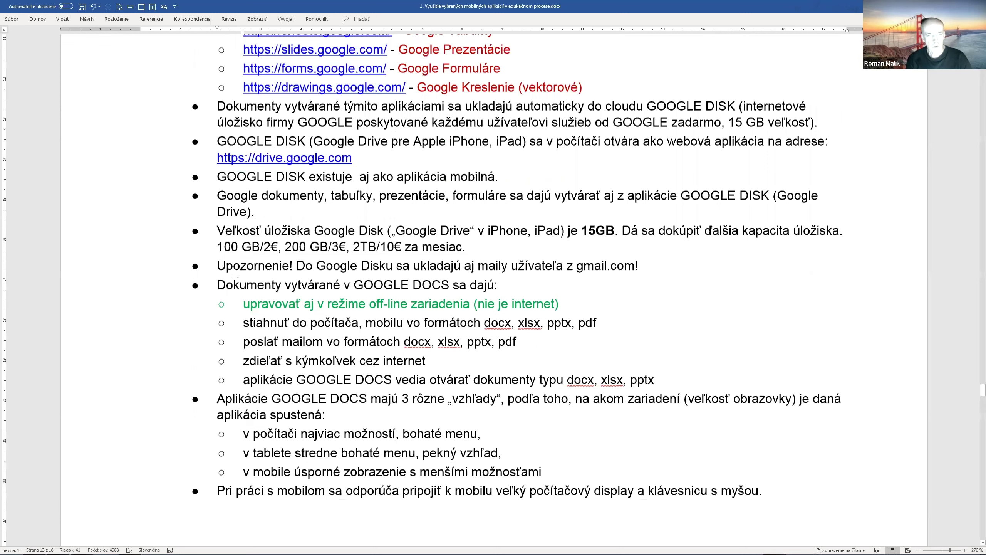
scroll(465, 135, "up", 3)
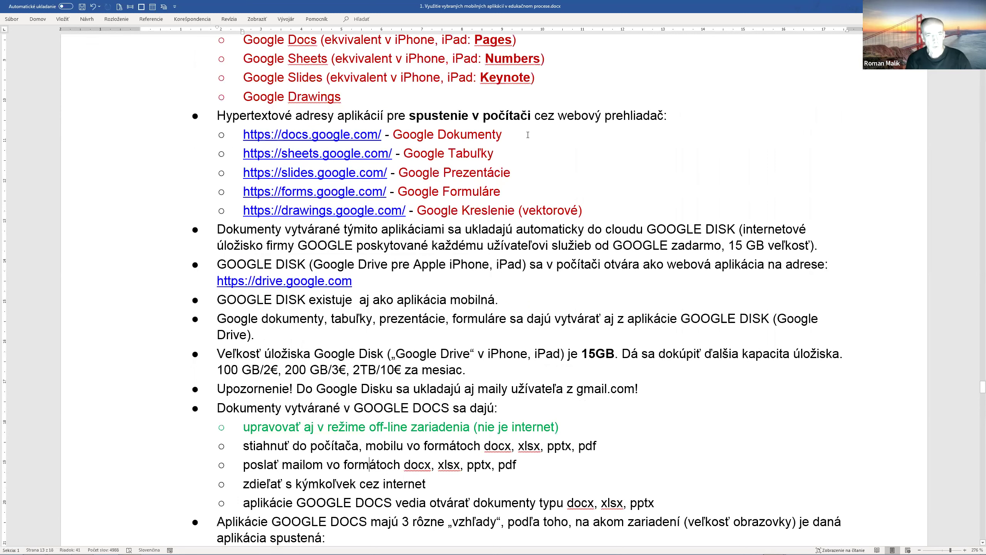
triple_click(282, 129)
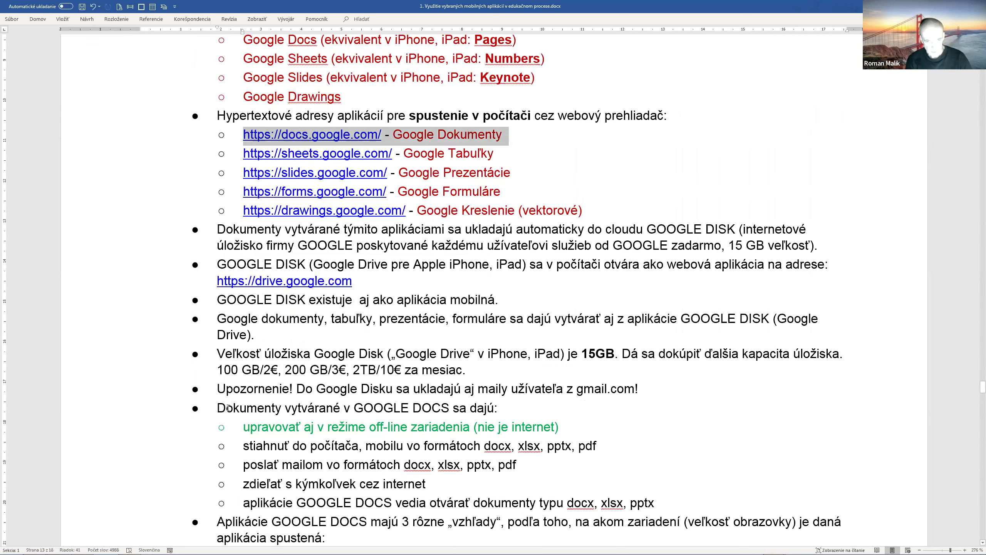
scroll(394, 230, "down", 3)
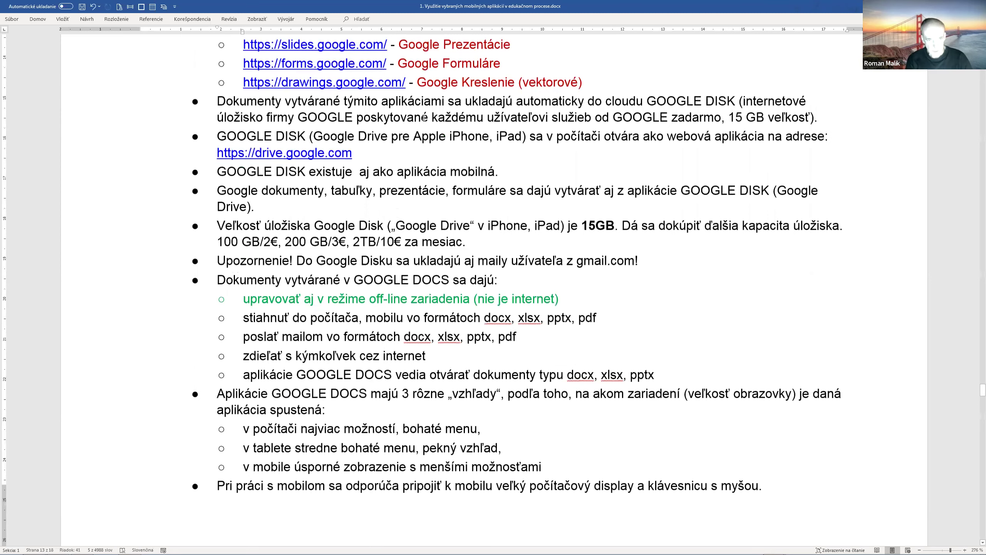
scroll(423, 120, "down", 4)
left_click(365, 121)
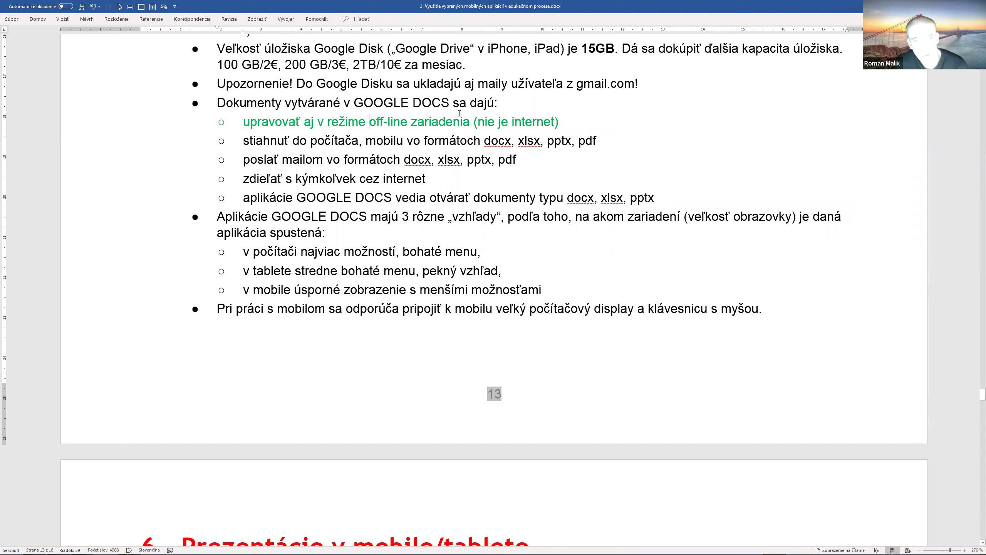
left_click_drag(468, 122, 285, 124)
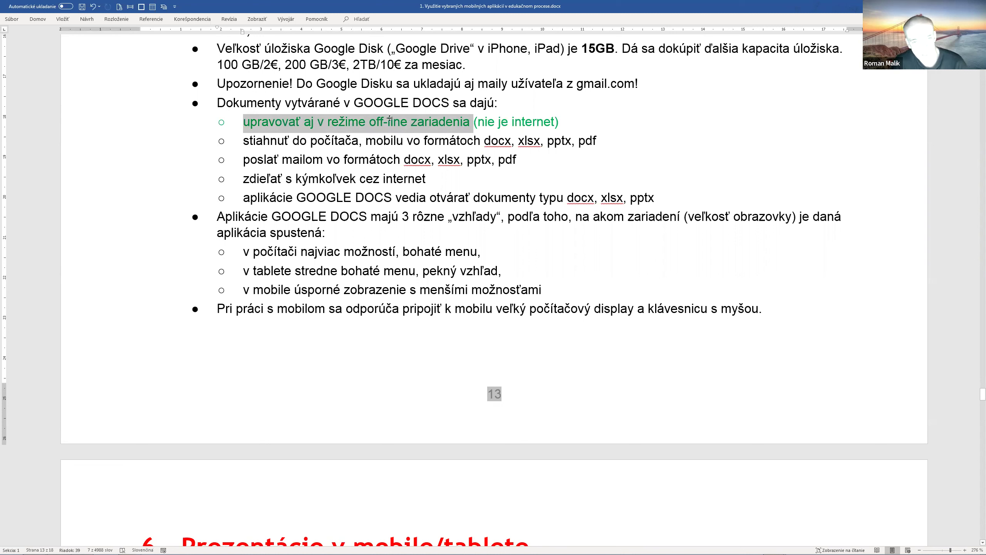
left_click(447, 121)
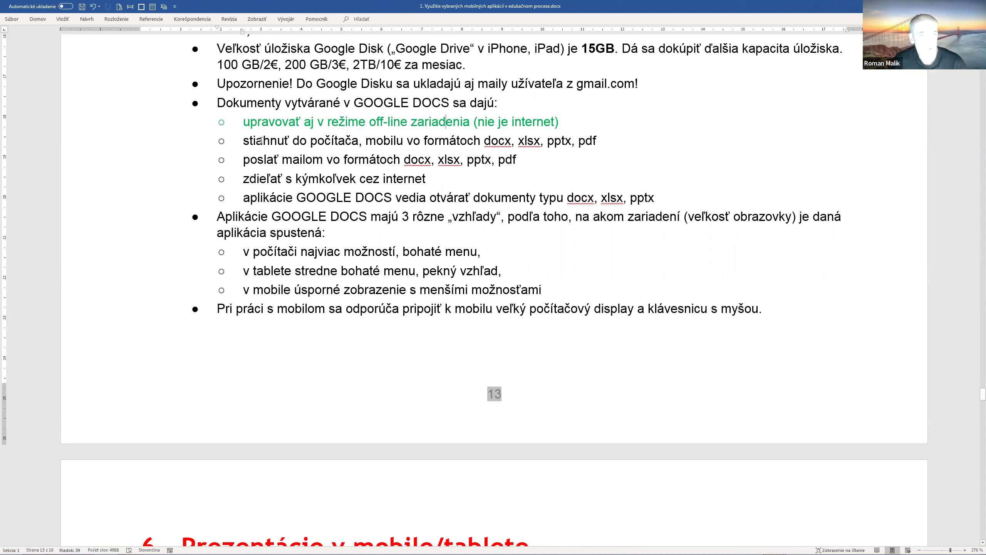
left_click_drag(259, 140, 357, 141)
left_click_drag(477, 141, 571, 141)
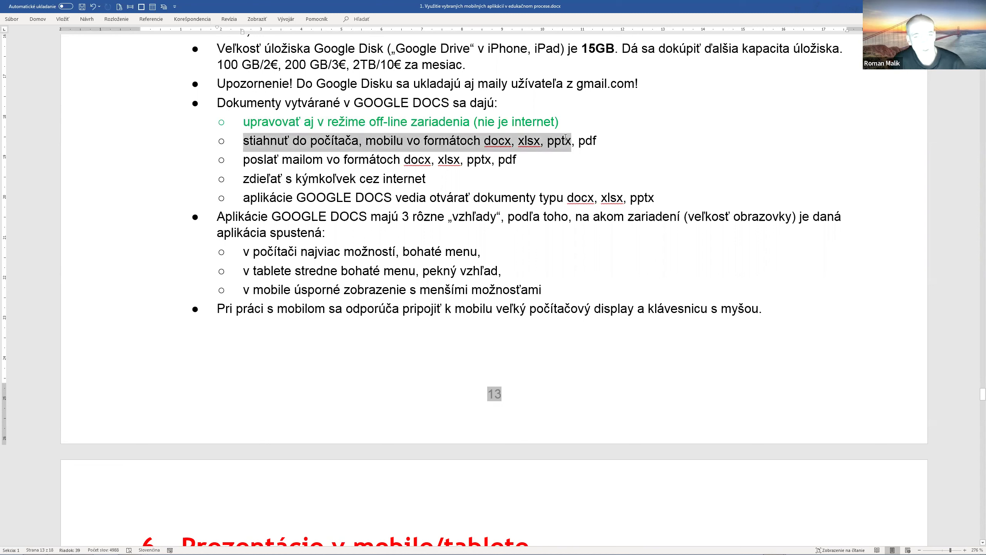
left_click(497, 142)
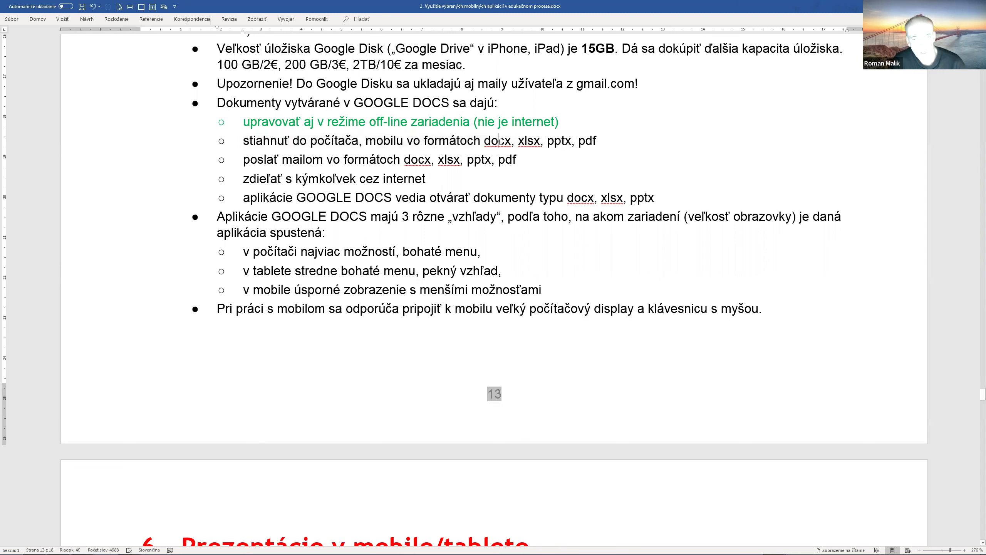
left_click(533, 141)
left_click(550, 141)
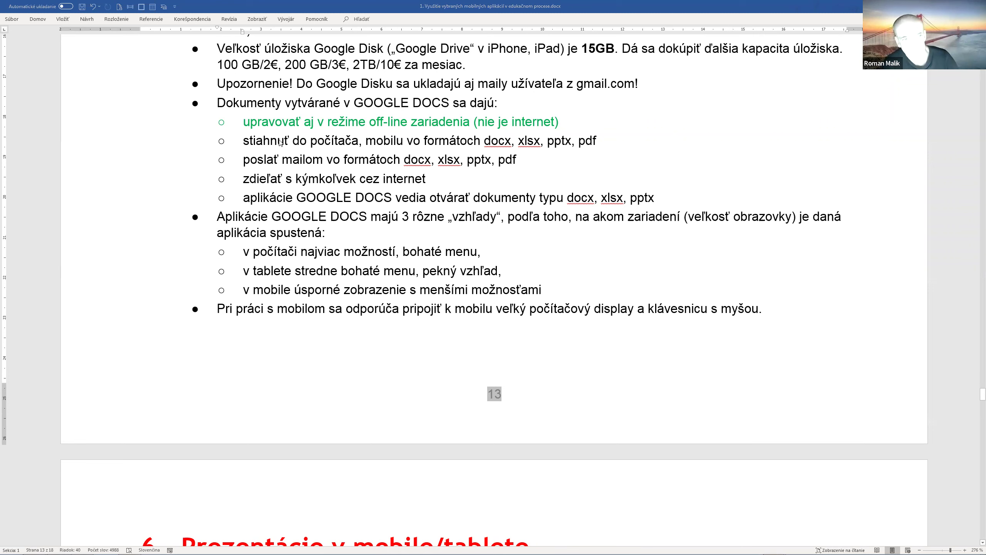
Switch to the browser, open the Google Sheets file overview and show the spreadsheets as an enlarged list.
key("alt+Tab")
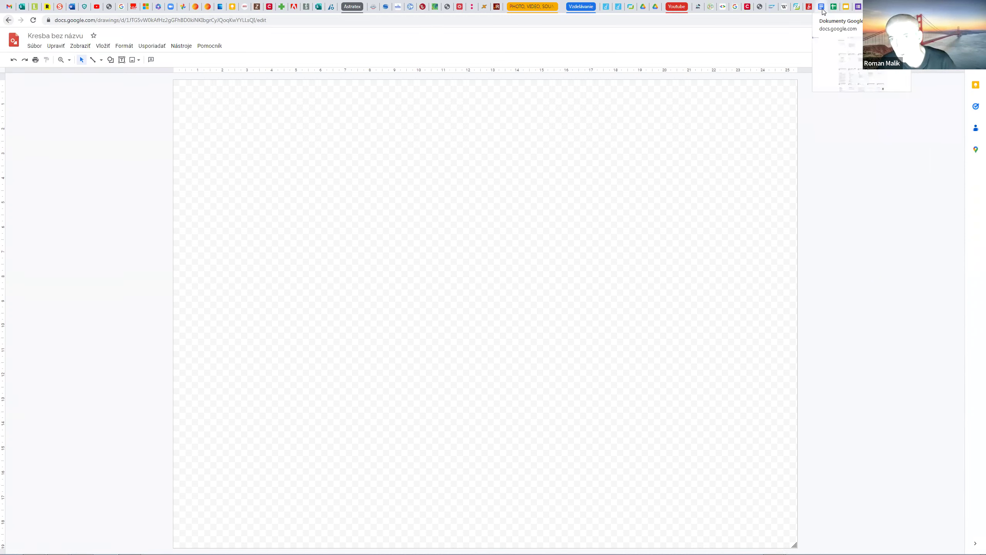
left_click(845, 12)
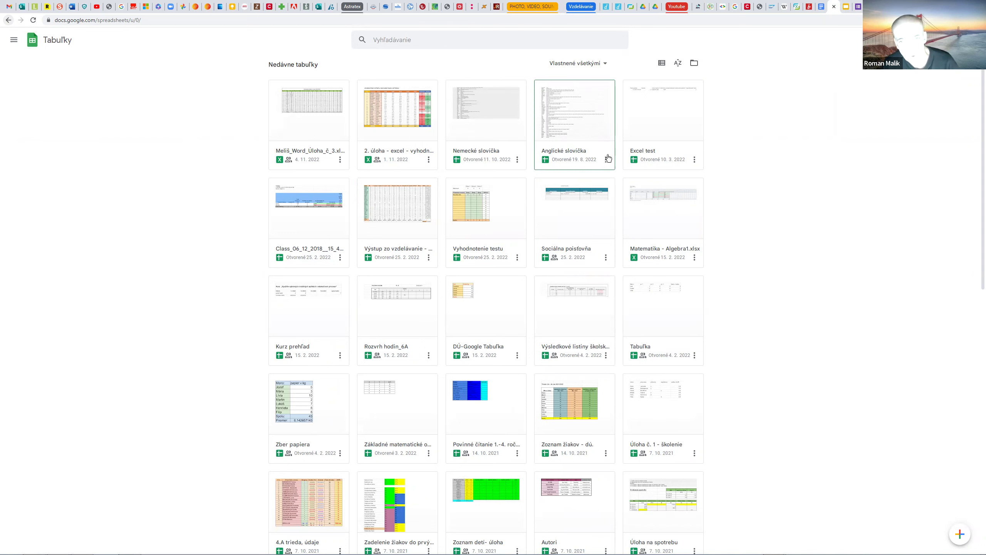
left_click(662, 65)
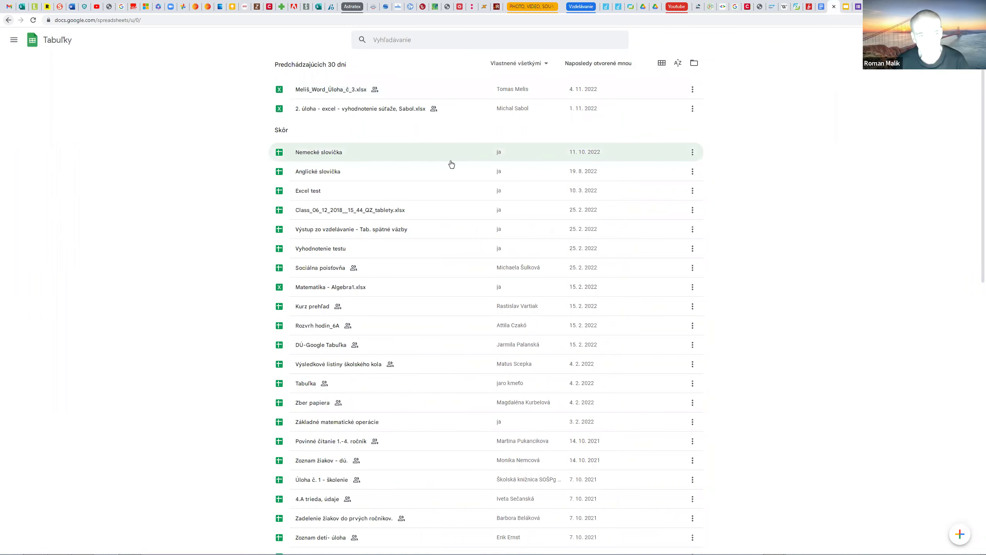
key("ctrl+plus")
key("ctrl+plus")
key("ctrl+plus")
key("ctrl+plus")
key("ctrl+plus")
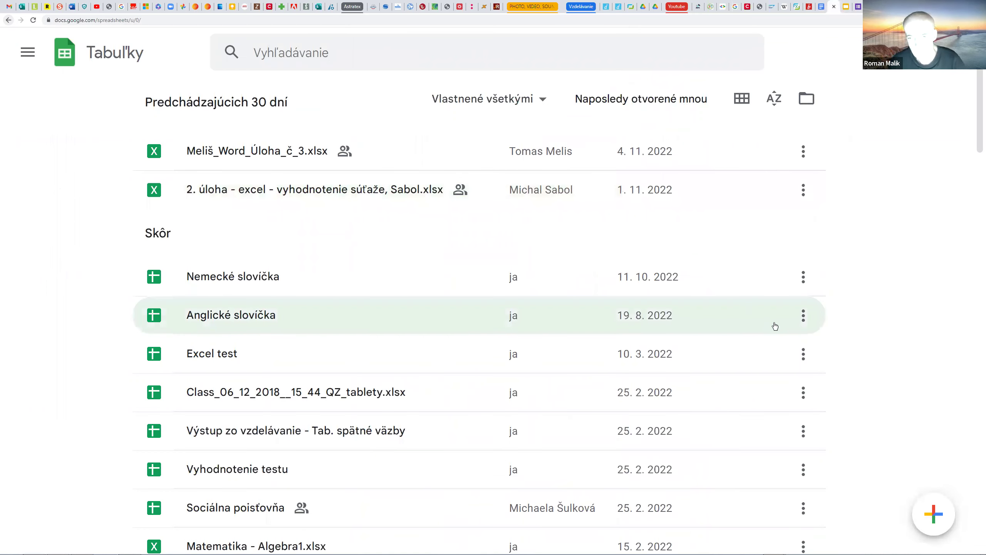
Try to make the spreadsheet Anglické slovíčka available offline and decline installing the required extension.
left_click(807, 320)
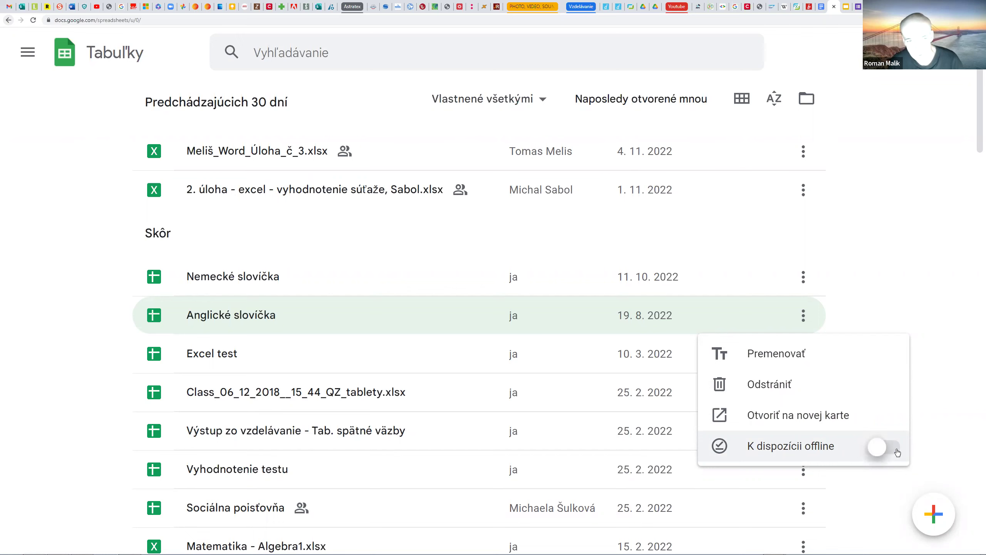
left_click(878, 443)
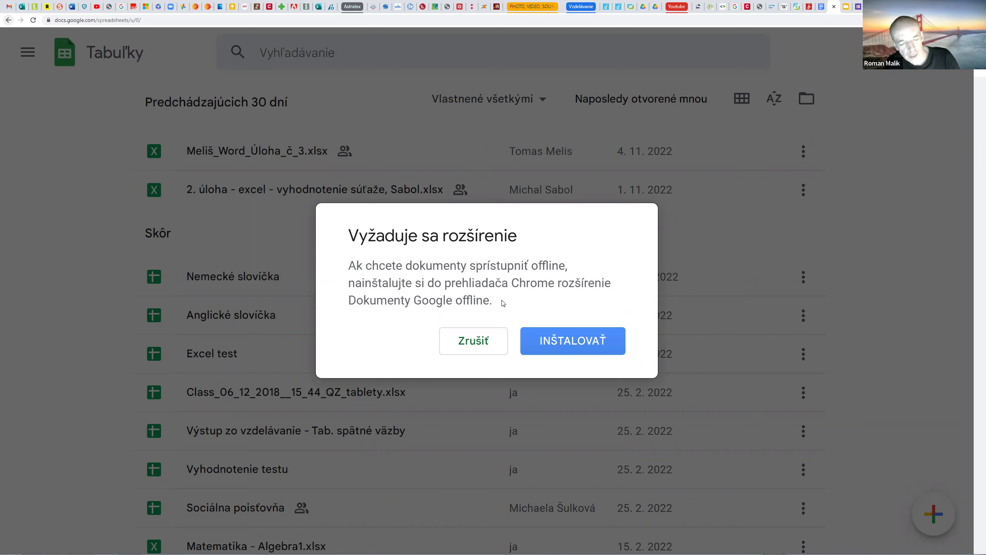
left_click(484, 340)
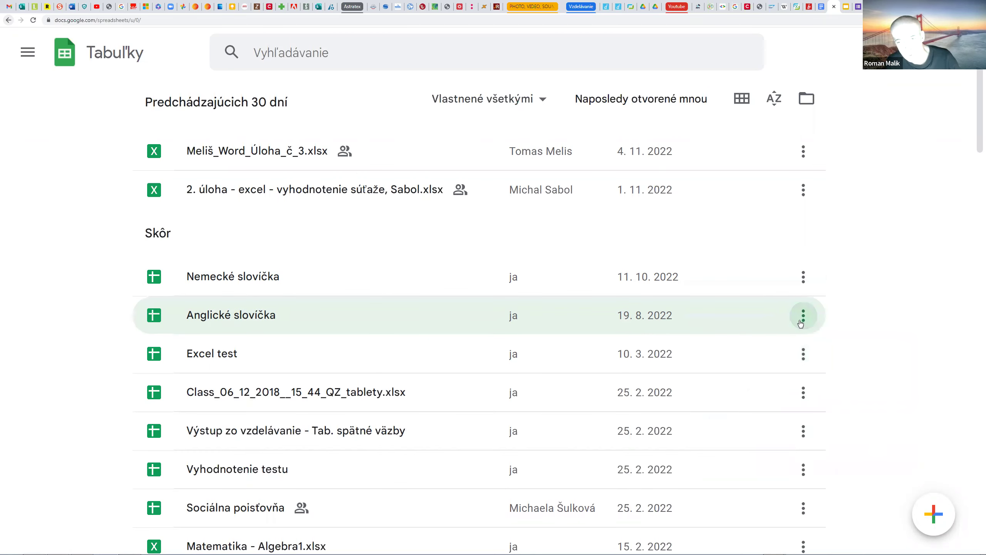
Look through the file options of the spreadsheet Anglické slovíčka and open it.
left_click(802, 318)
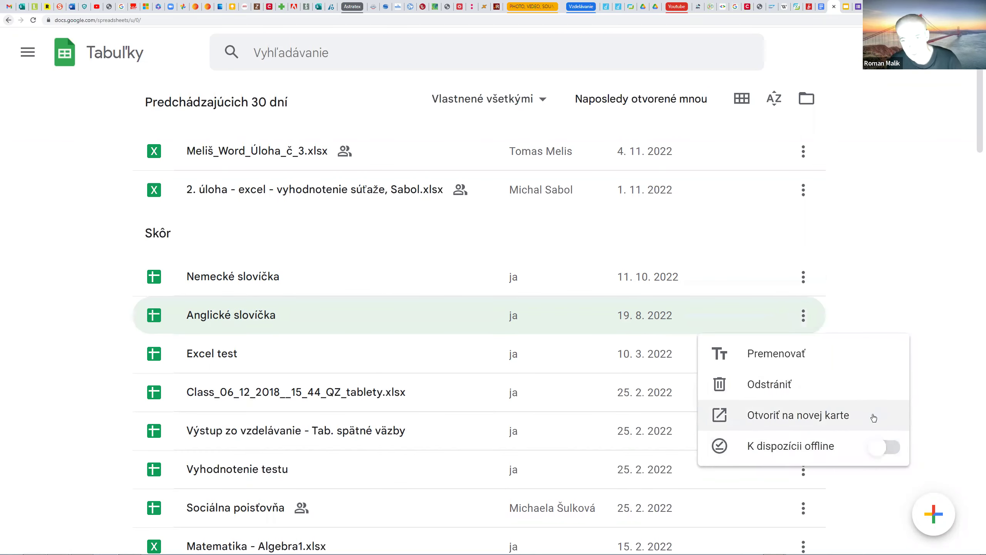
key("Up")
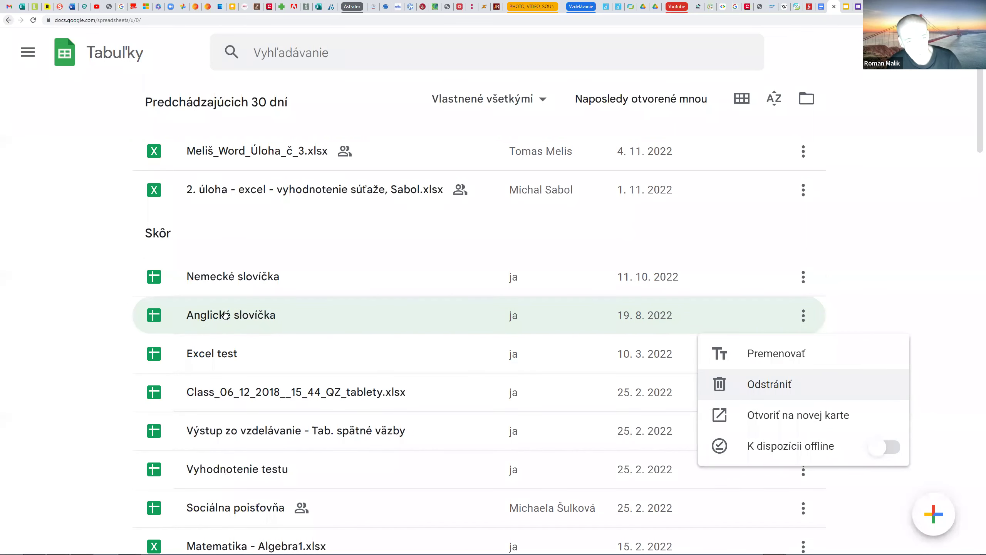
right_click(226, 314)
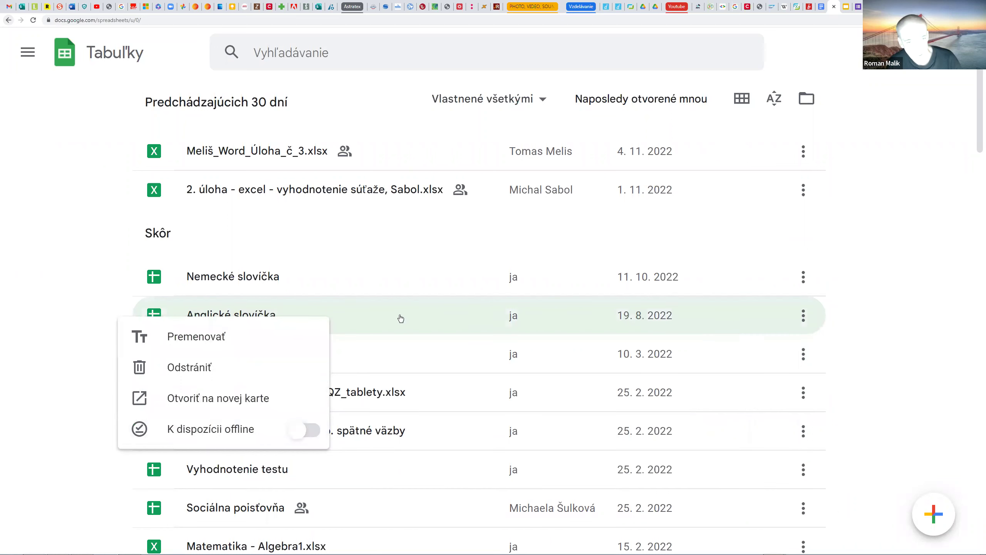
left_click(378, 316)
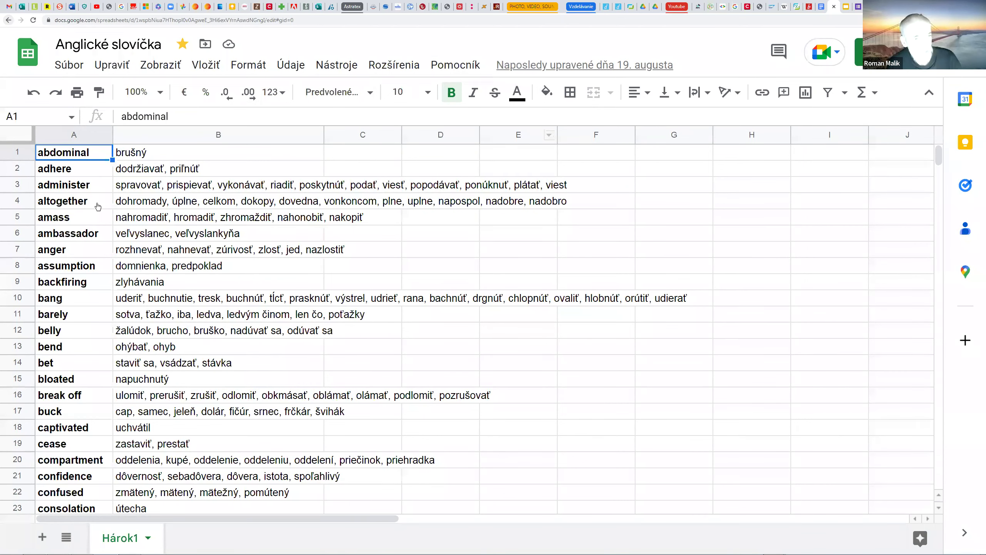
Examine the spreadsheet's download, sharing and e-mail options, and select cells B9:C17.
key("alt+f")
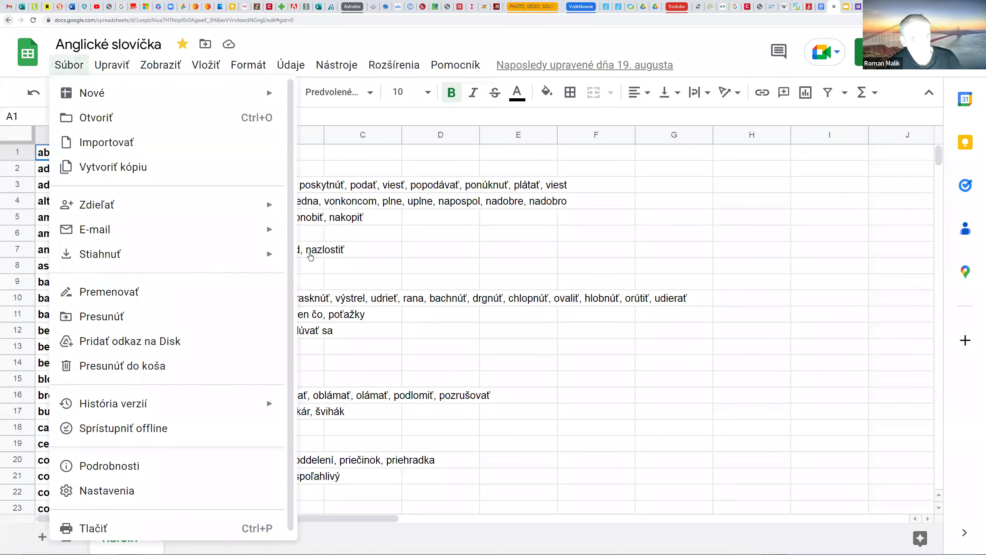
mouse_move(175, 254)
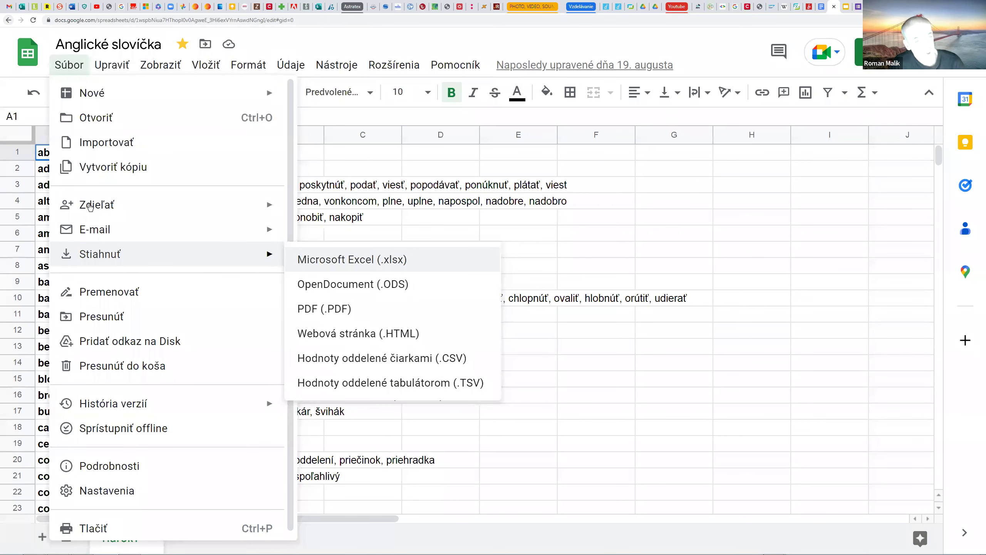
mouse_move(90, 207)
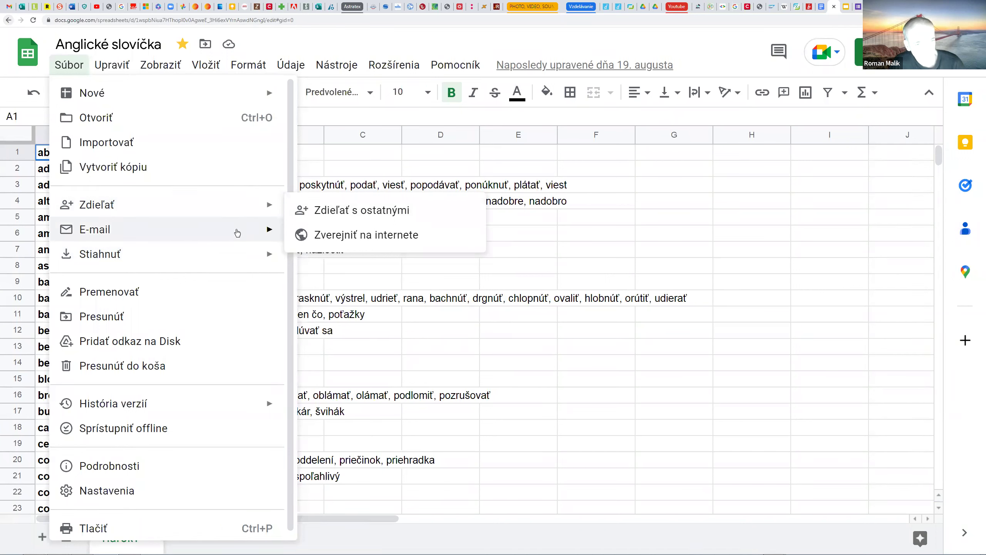
mouse_move(237, 232)
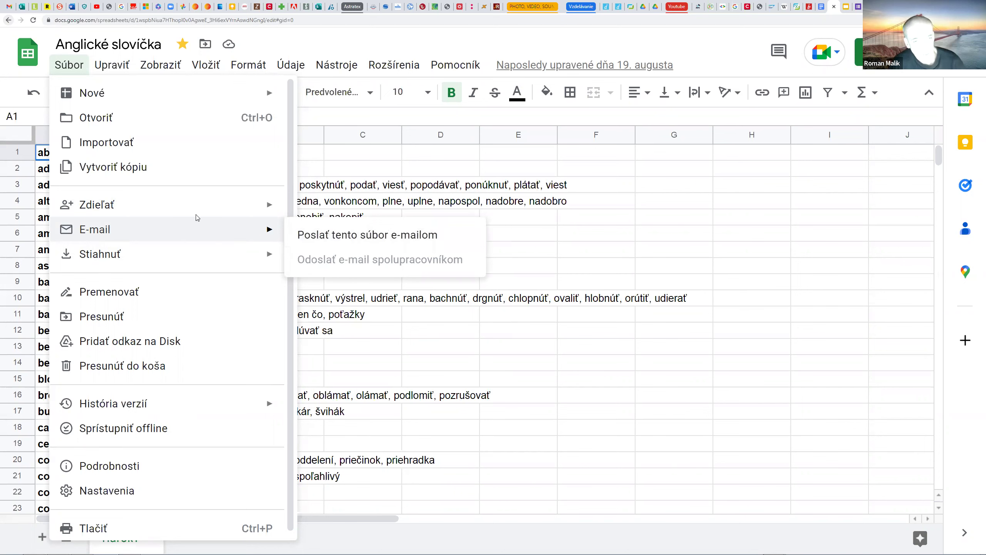
key("Escape")
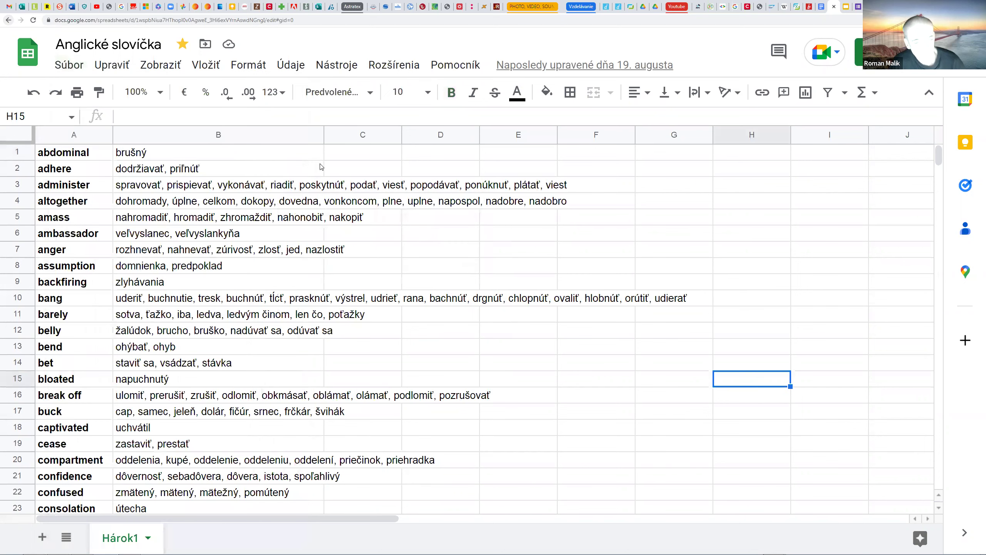
left_click_drag(388, 413, 149, 282)
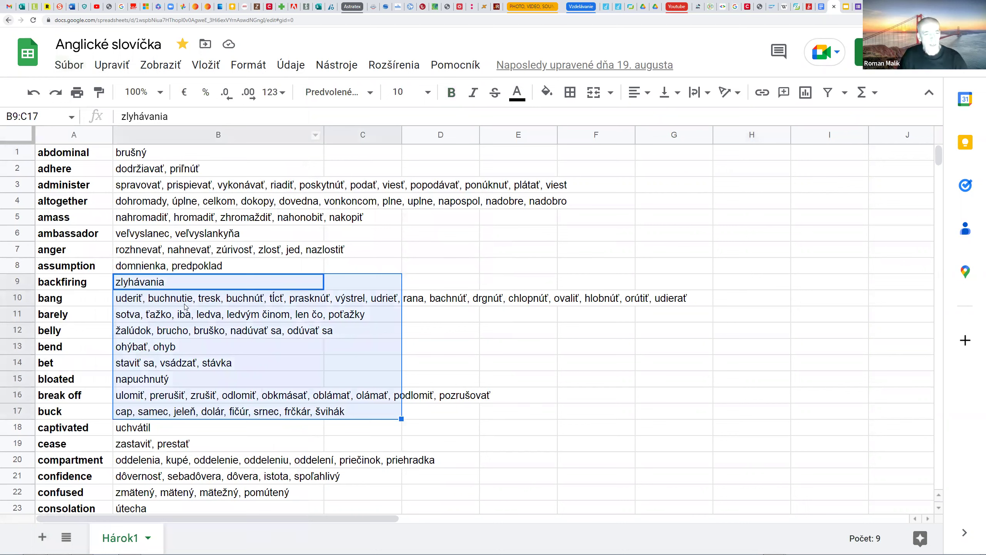
Select cell B3 and examine the attachment format options for e-mailing the spreadsheet Anglické slovíčka.
key("Up")
key("Up")
key("Up")
key("Up")
key("Up")
key("Up")
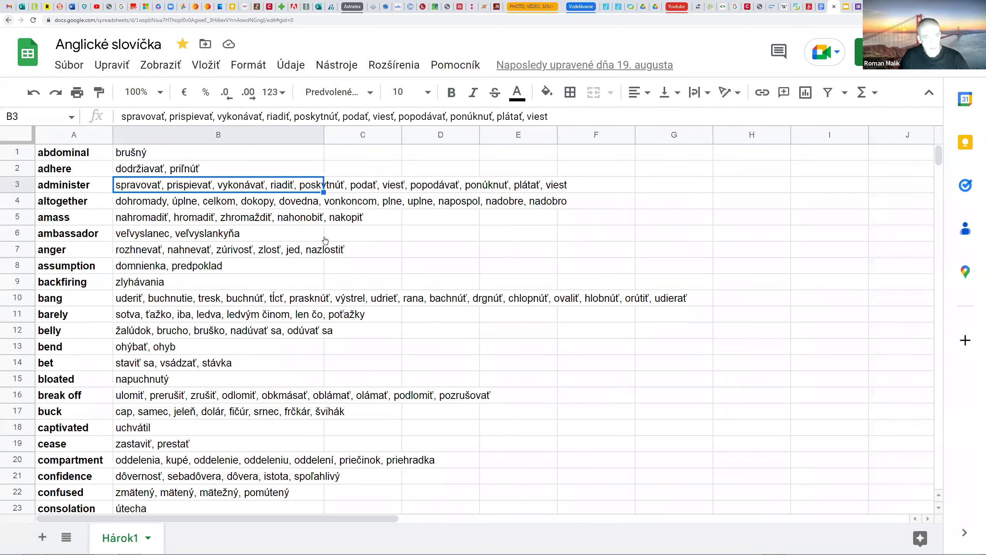
key("alt+shift+f")
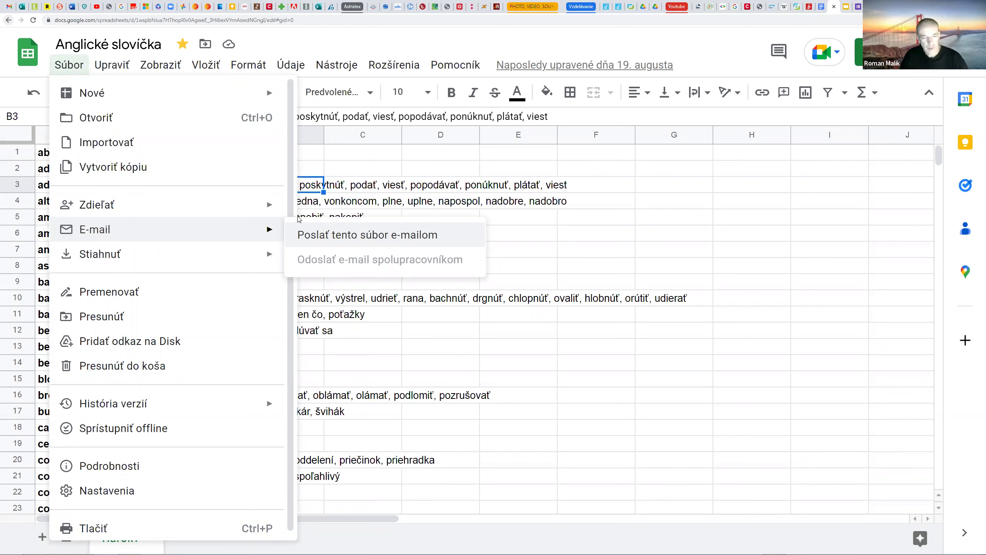
left_click(401, 256)
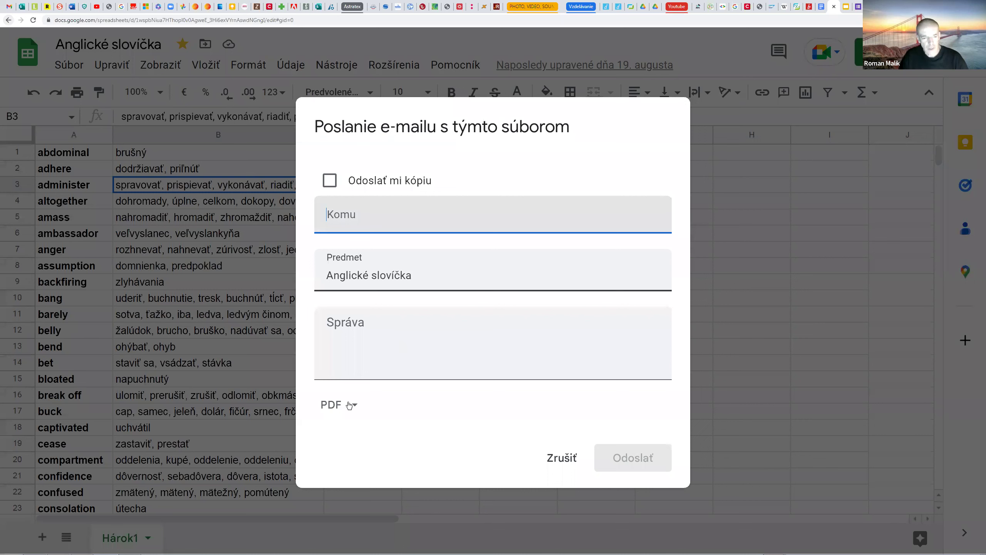
left_click(351, 405)
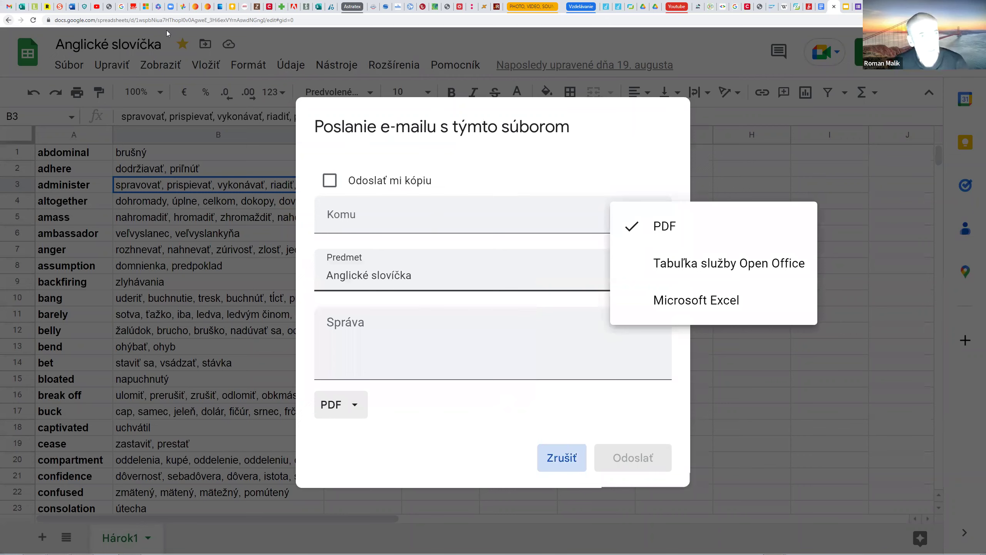
Leave the e-mail form without sending, return to the Google Sheets file overview and show the list of other Google services.
left_click(33, 58)
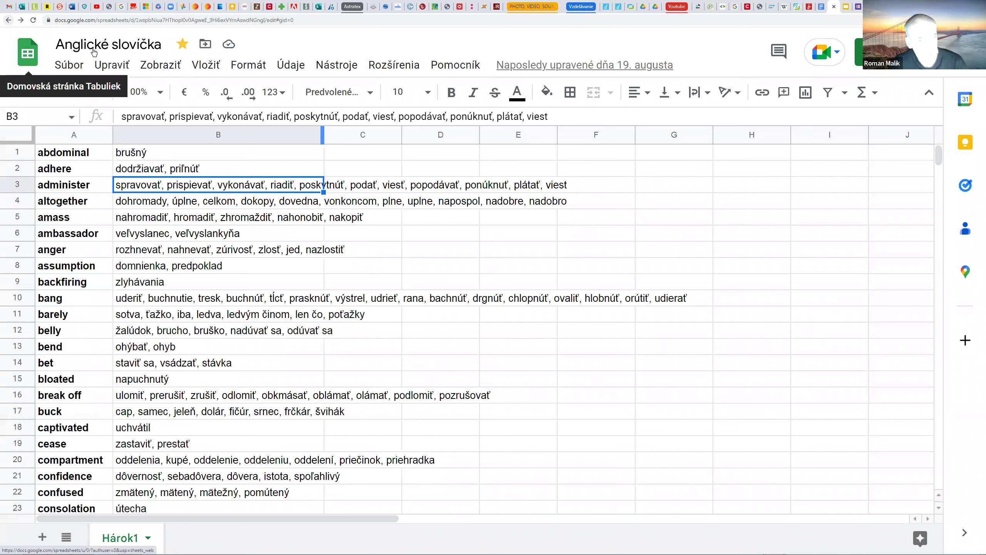
left_click(28, 53)
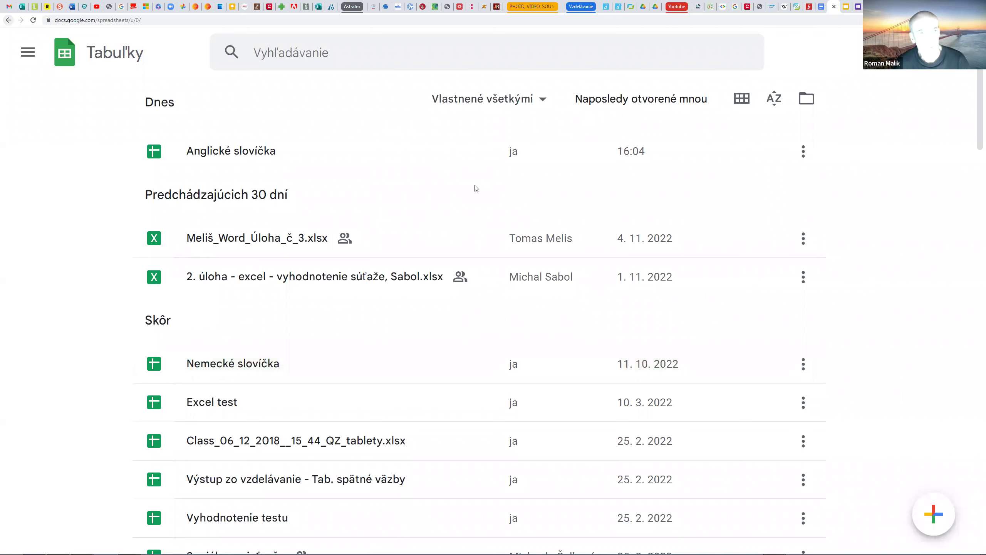
left_click(17, 61)
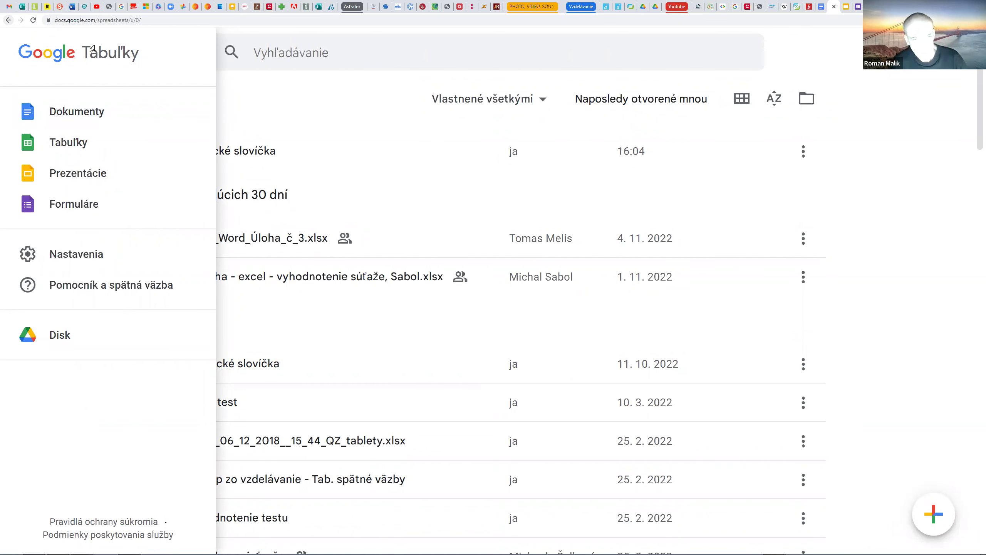
Switch to the course document in Word and highlight the points on e-mailing documents and sharing them over the internet.
key("alt+Tab")
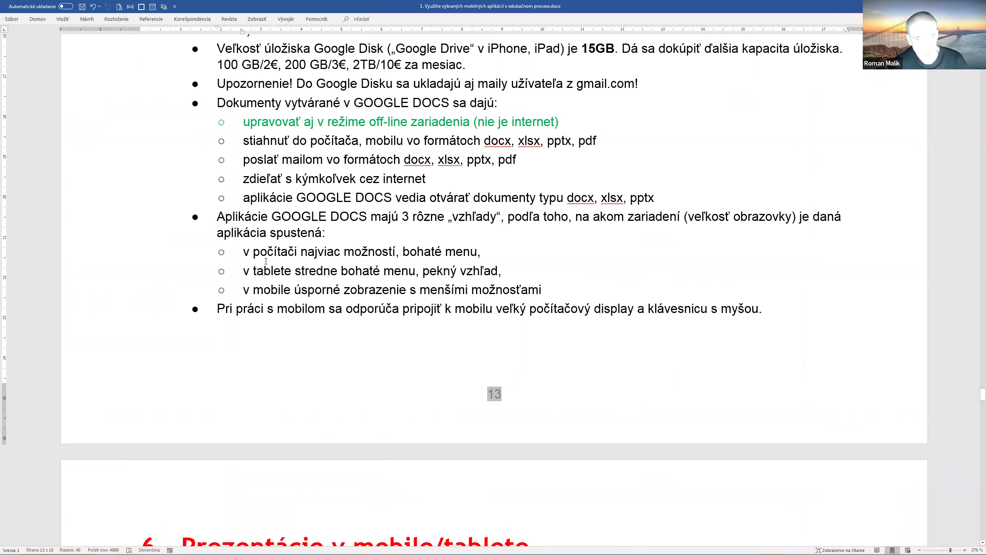
scroll(482, 253, "up", 2)
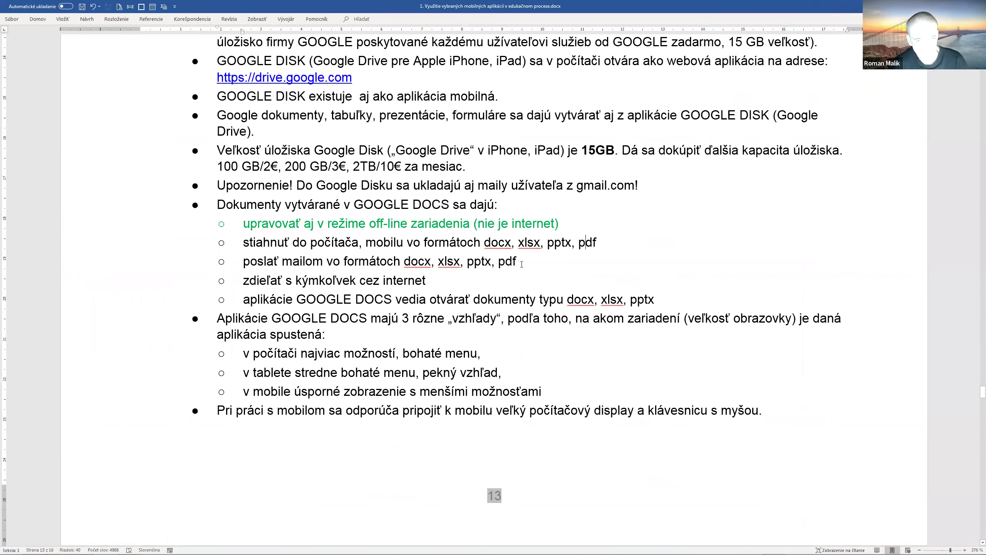
triple_click(522, 264)
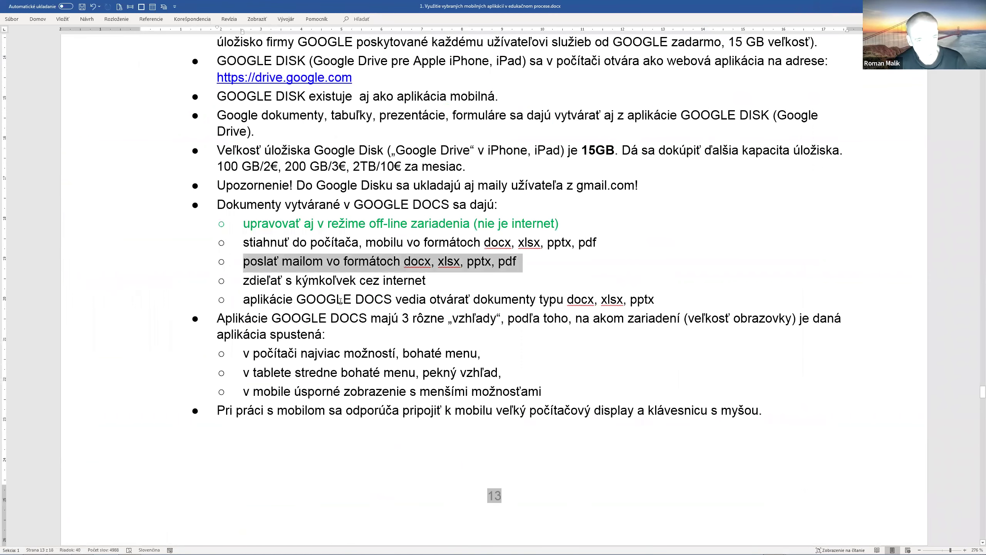
triple_click(410, 279)
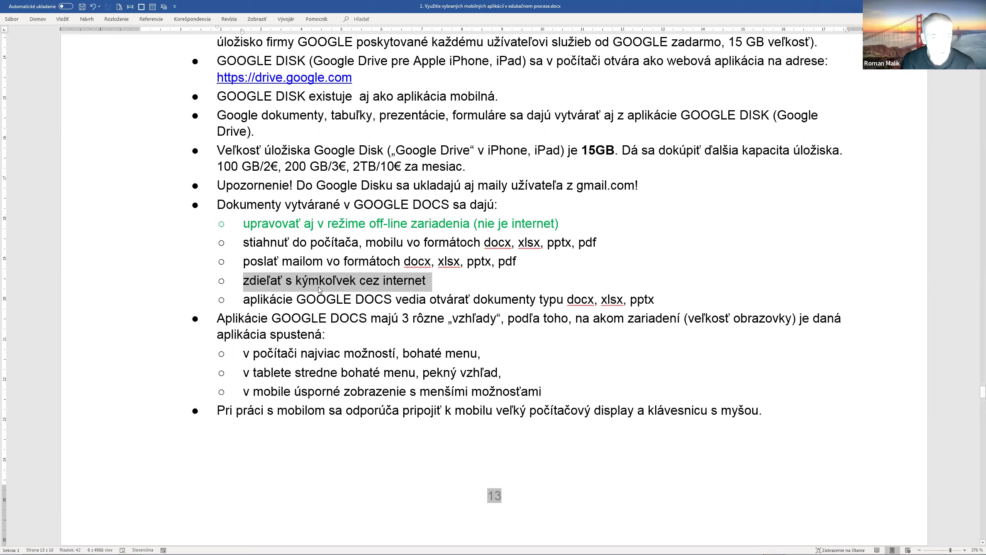
left_click(288, 280)
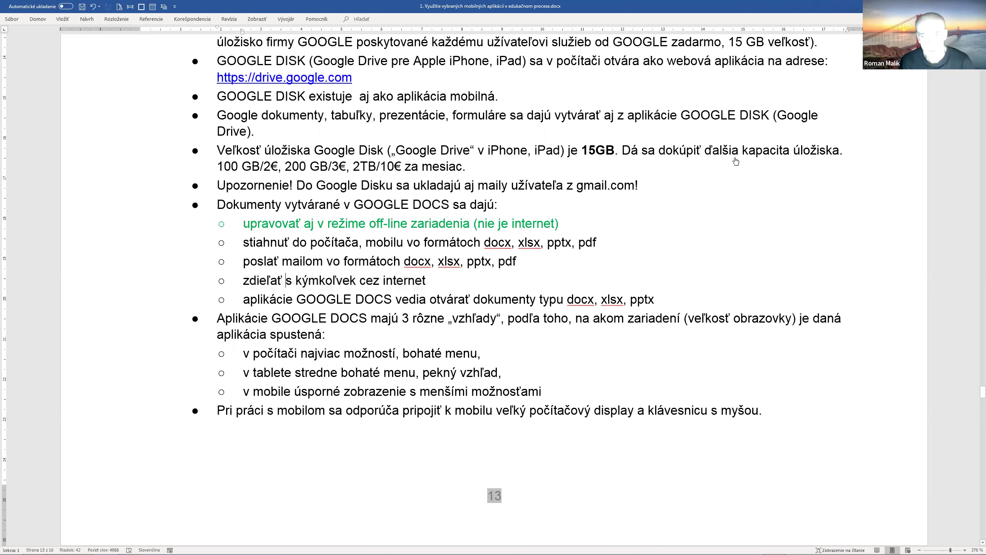
Switch back to the browser and open the spreadsheet Nemecké slovíčka from the file overview.
key("alt+Tab")
left_click(505, 365)
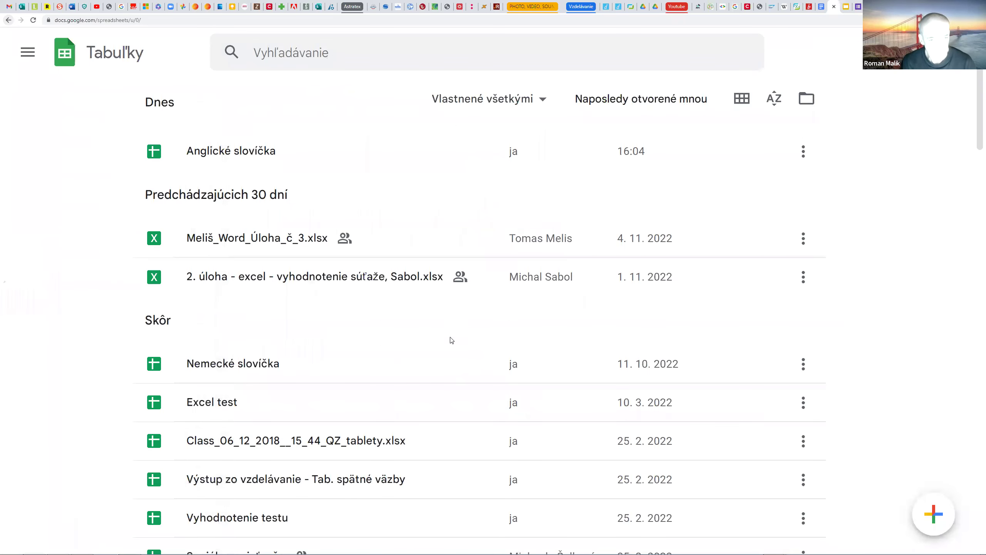
left_click(236, 363)
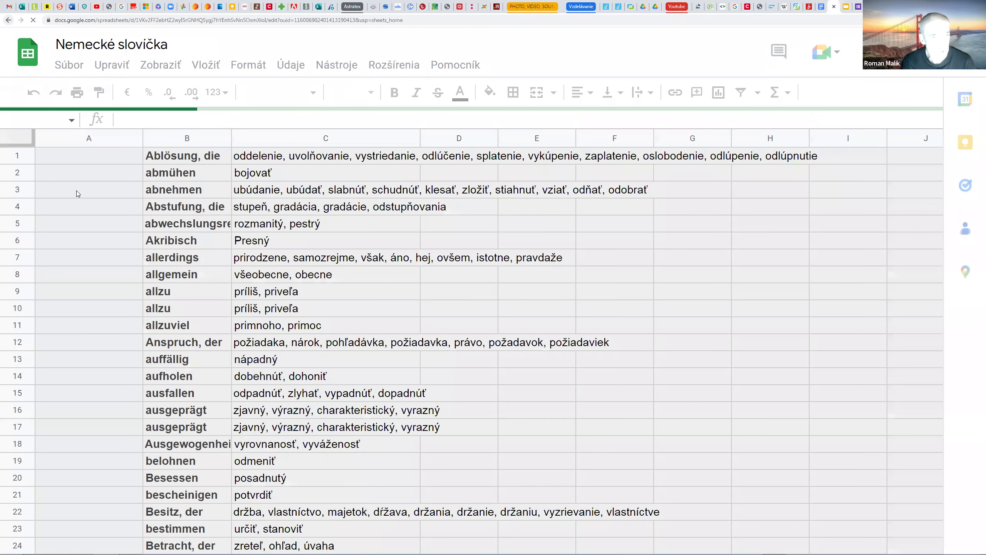
Examine the general access options for sharing Nemecké slovíčka with others, keep Obmedzené and copy the sharing link.
key("alt+f")
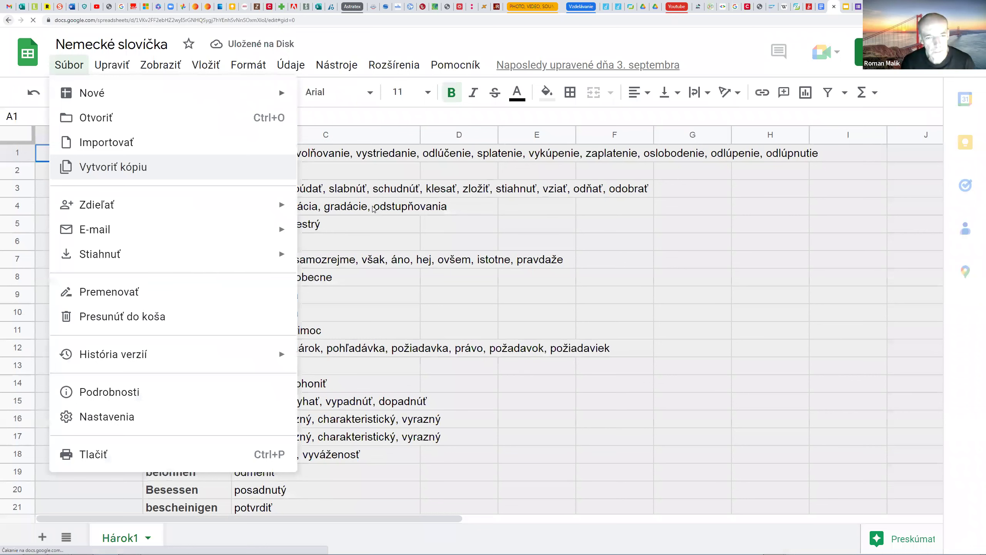
key("Down")
key("Right")
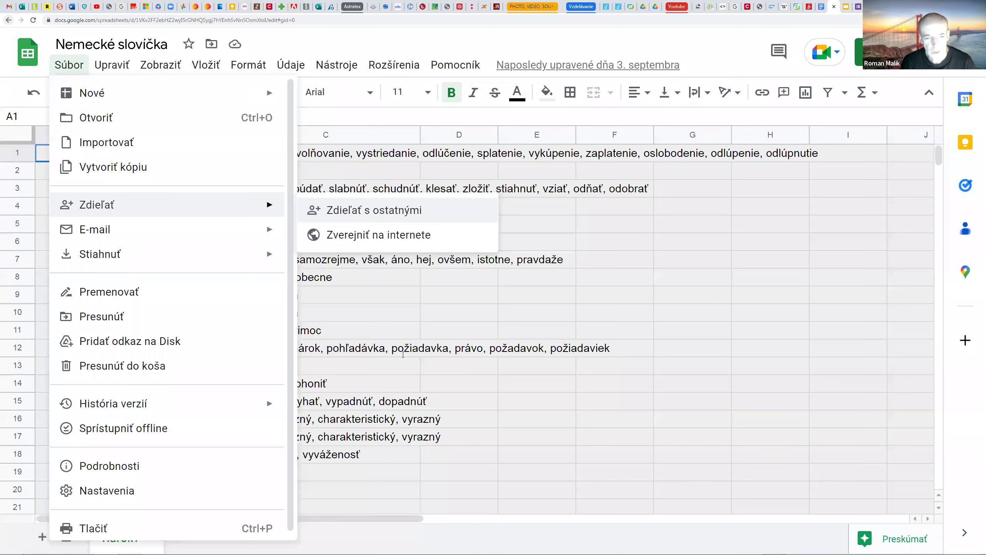
key("Return")
left_click(421, 384)
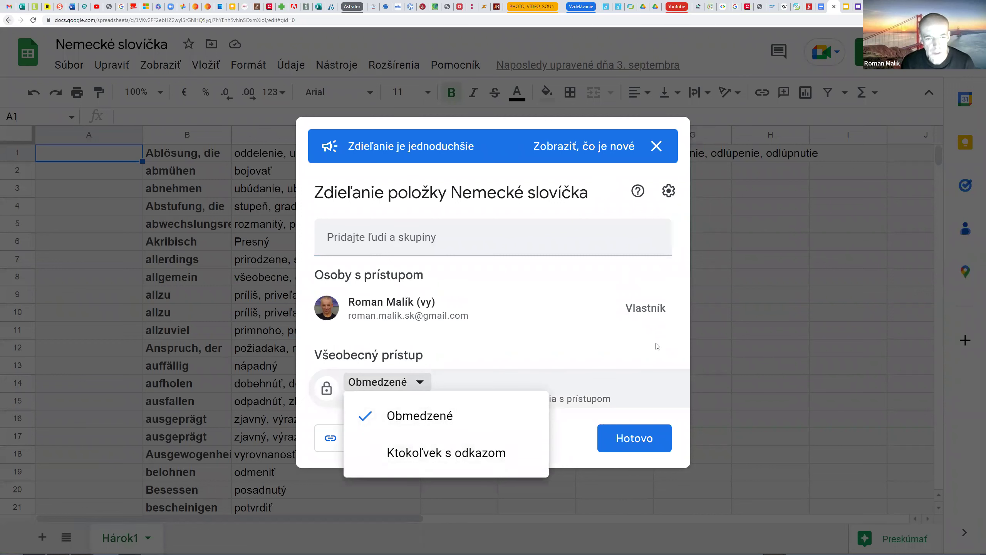
left_click(409, 431)
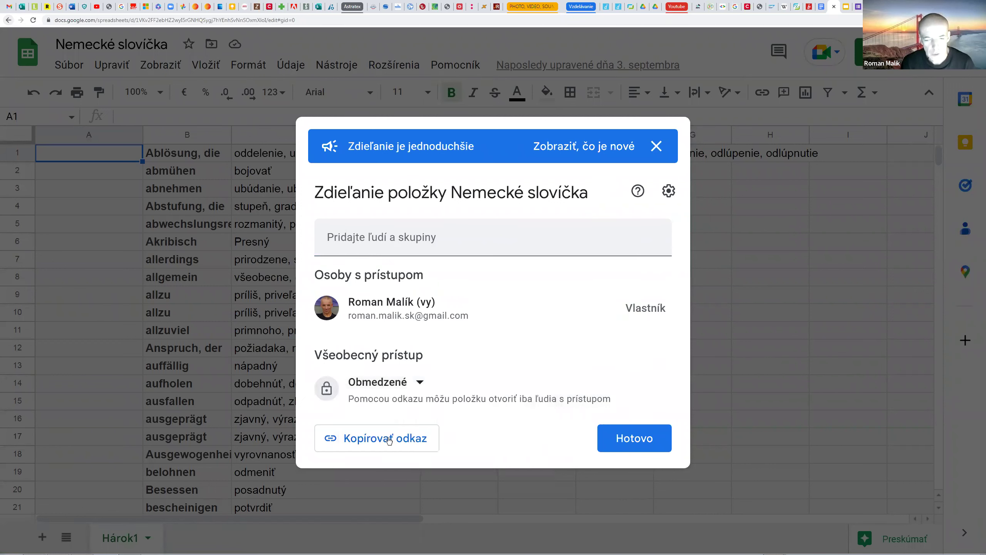
left_click(389, 440)
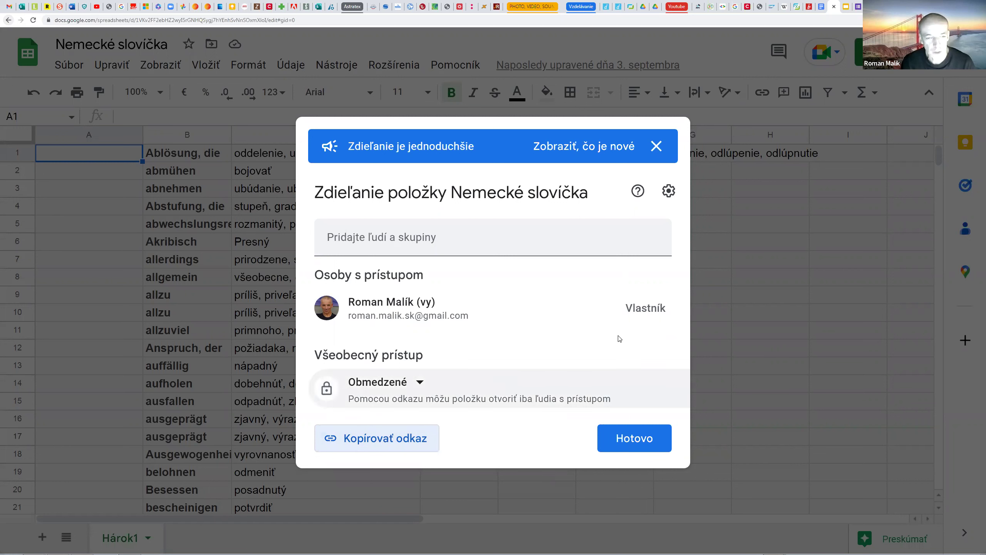
Examine the sharing settings for editors, readers and commenters, keeping both permissions enabled, and return to the sharing dialog.
left_click(669, 191)
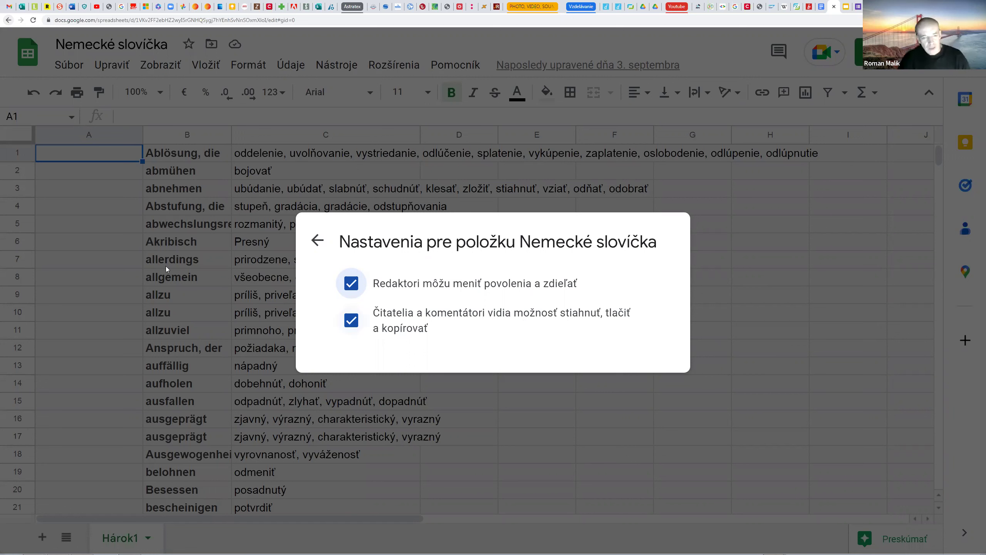
left_click(397, 323)
left_click(390, 318)
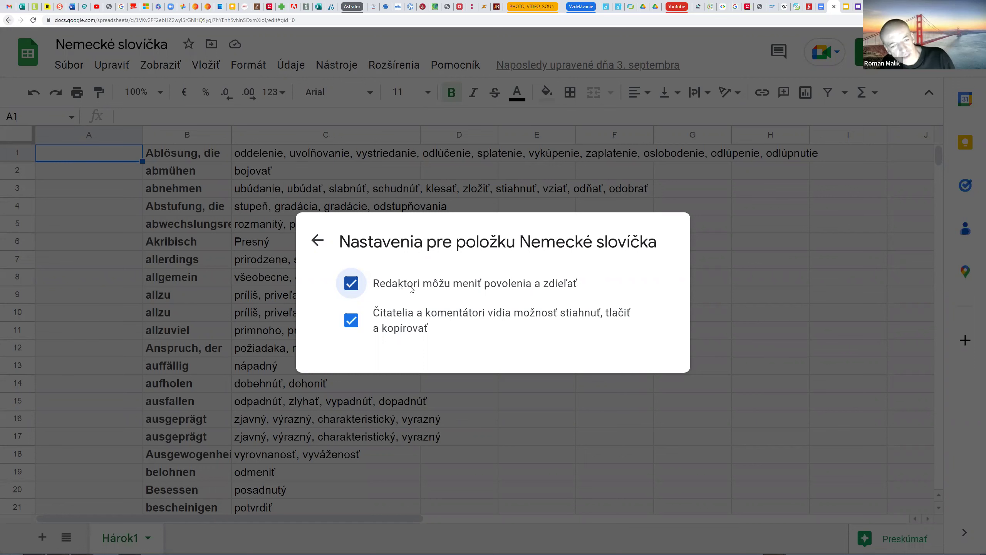
left_click(317, 240)
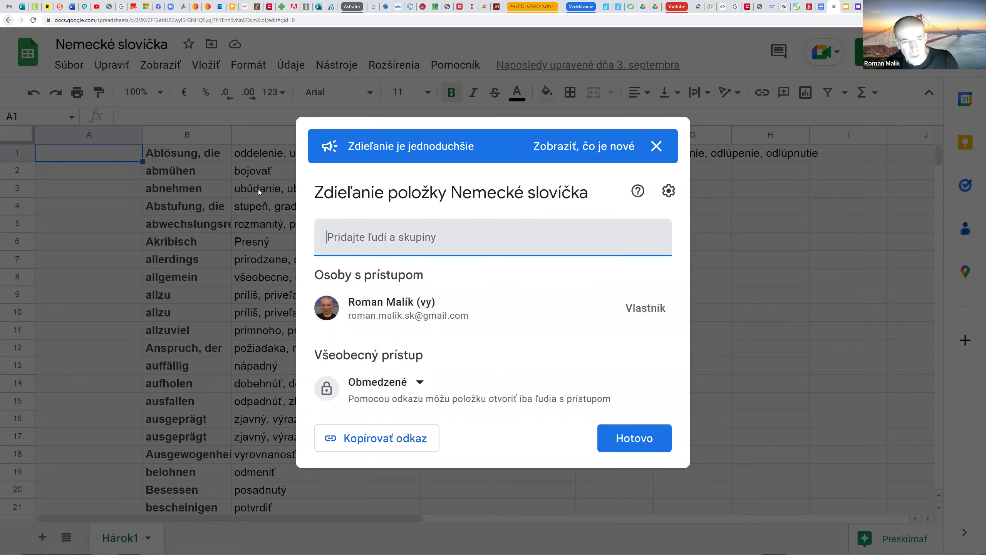
Try out sharing the spreadsheet with a suggested contact in the role Čitateľ and cancel the invitation.
left_click(346, 237)
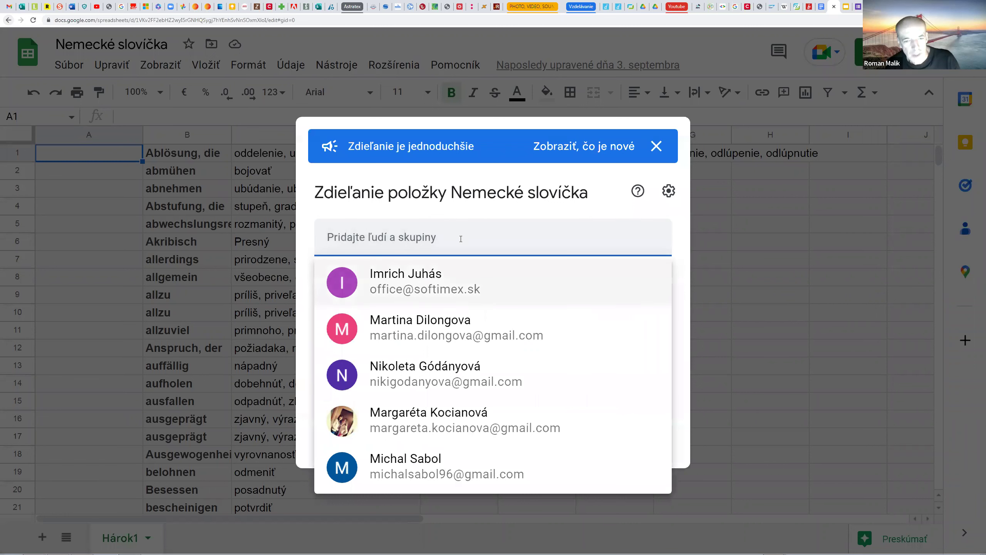
key("Return")
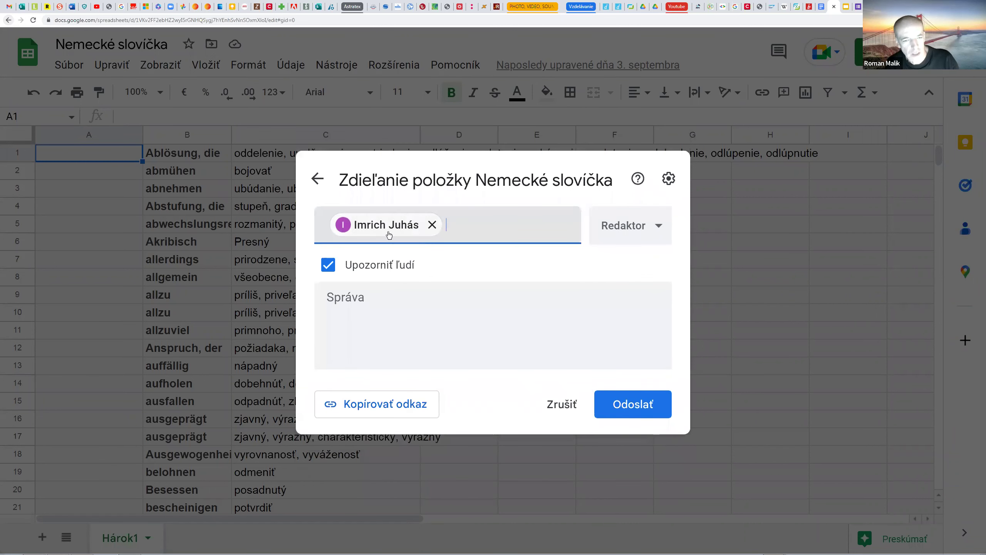
mouse_move(375, 228)
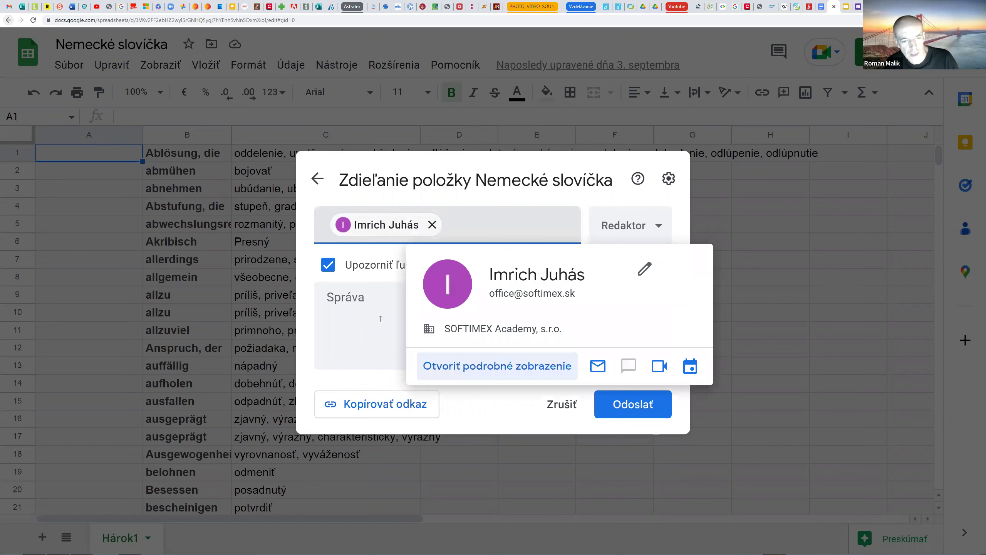
left_click(658, 227)
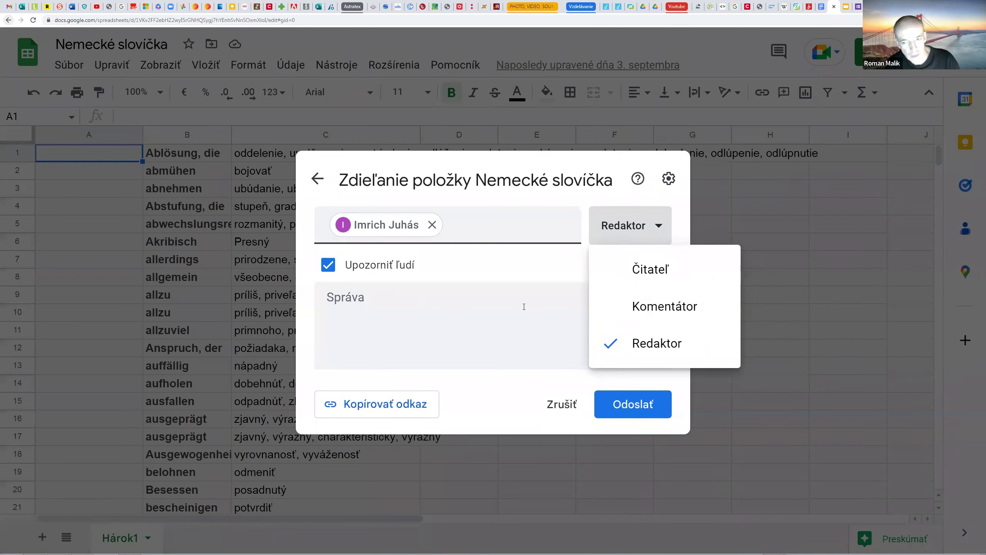
left_click(665, 279)
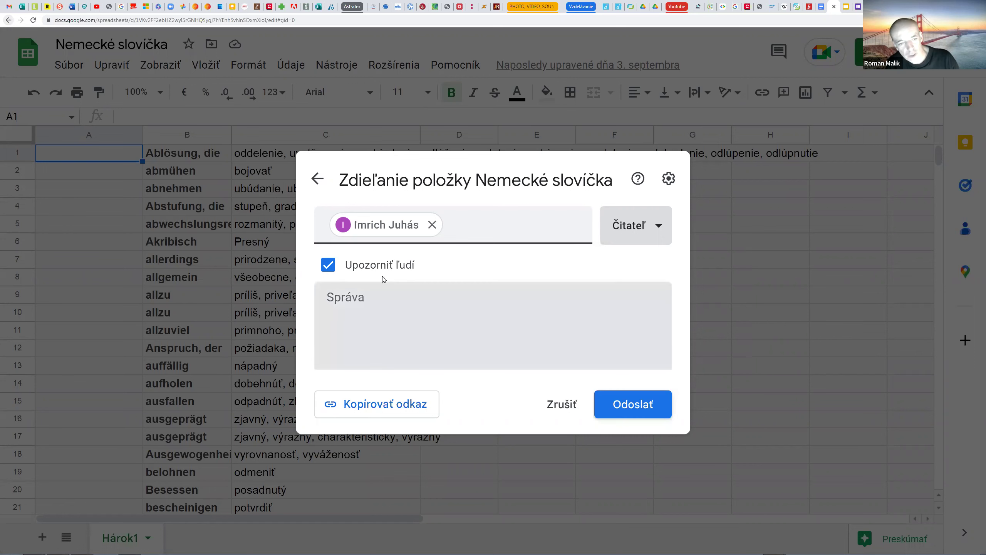
left_click(375, 294)
left_click(565, 413)
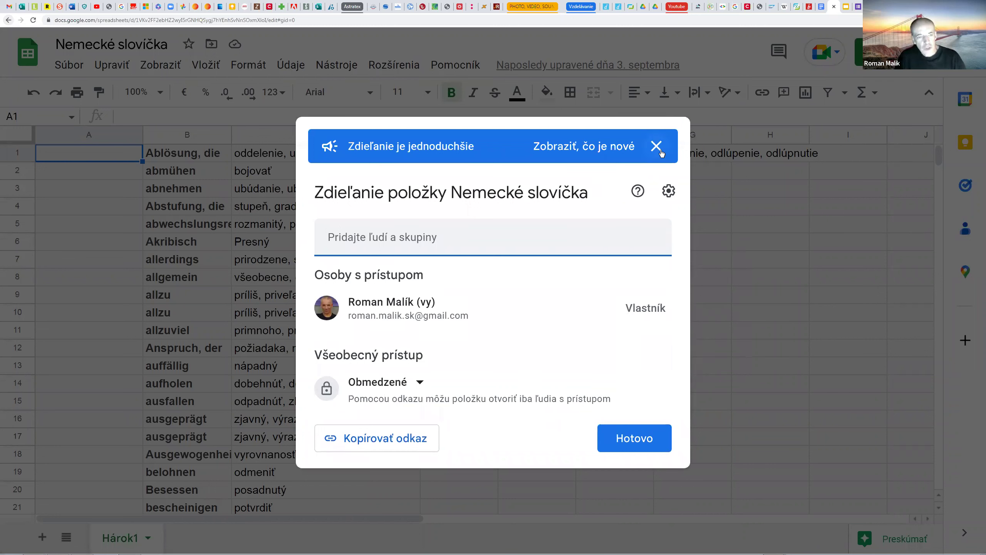
Dismiss the announcement and close the sharing dialog, and select the spreadsheet's web address.
left_click(661, 154)
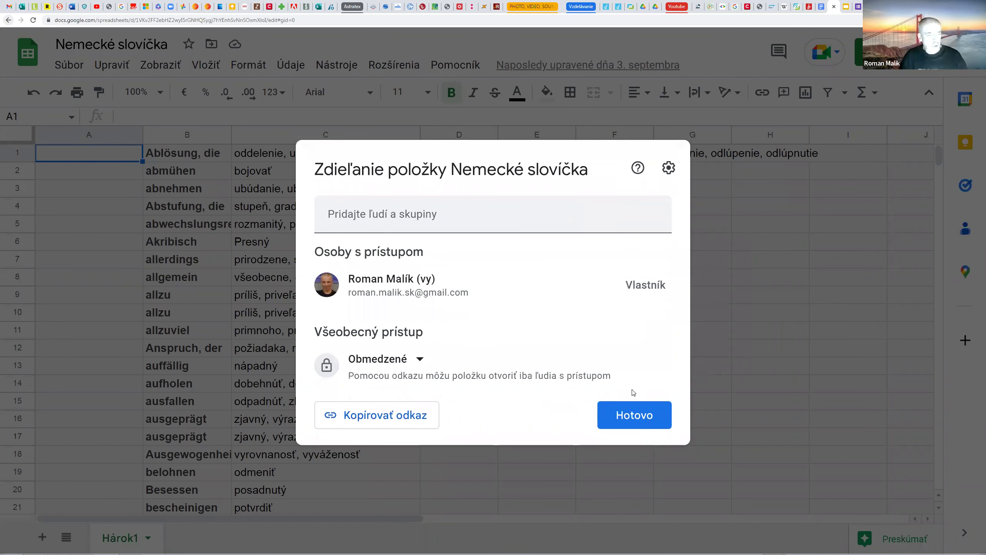
left_click(635, 415)
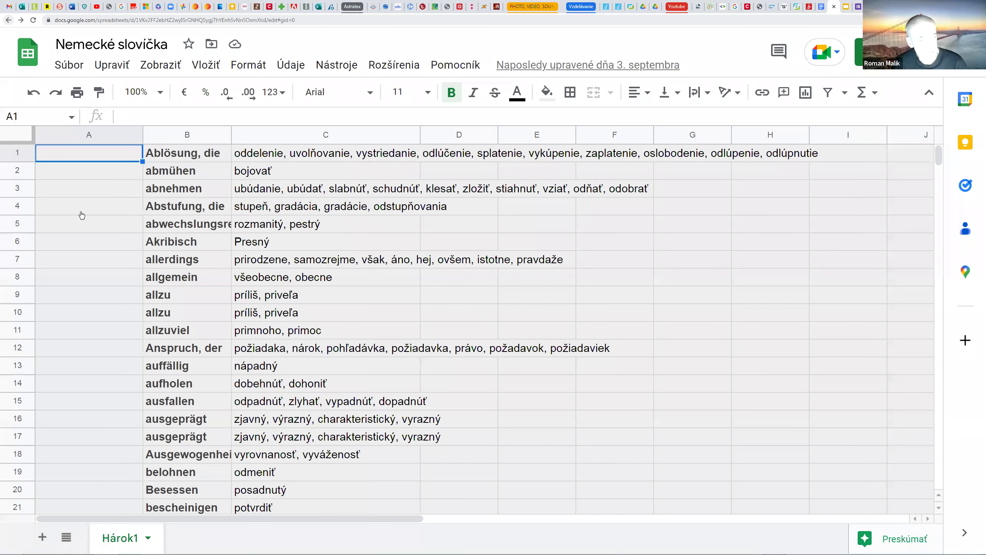
key("ctrl+l")
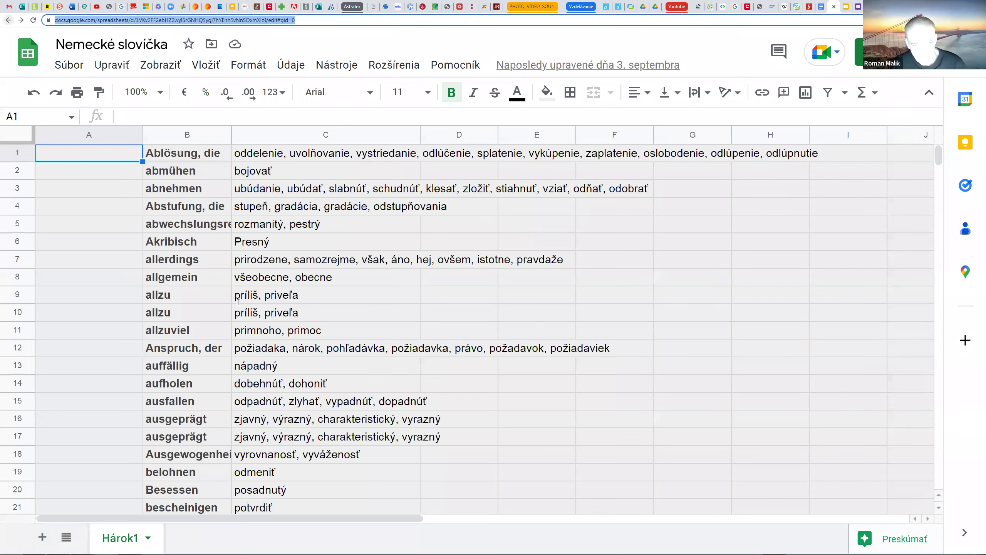
Switch to the course document in Word and highlight the point about GOOGLE DOCS opening docx, xlsx and pptx documents.
key("alt+Tab")
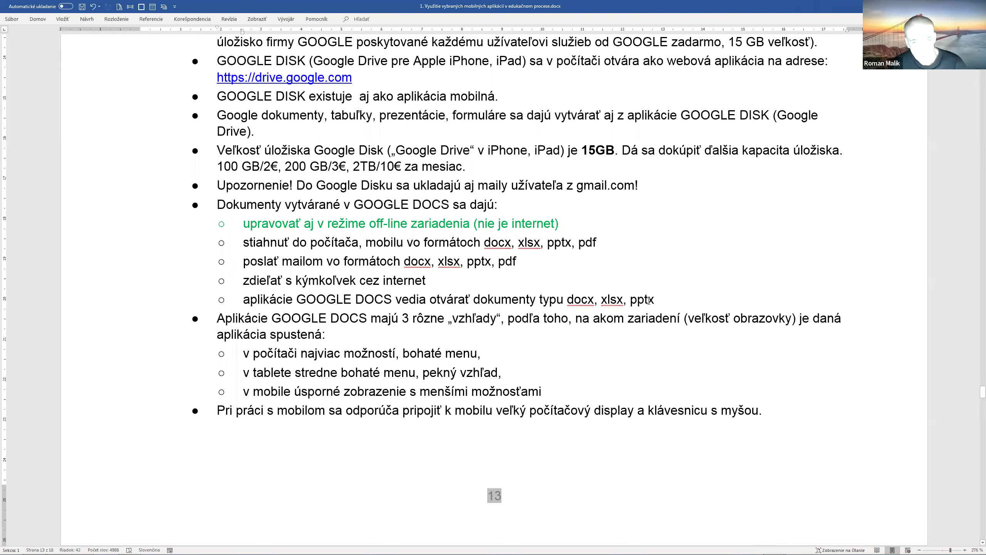
key("shift+Up")
left_click_drag(651, 306, 654, 304)
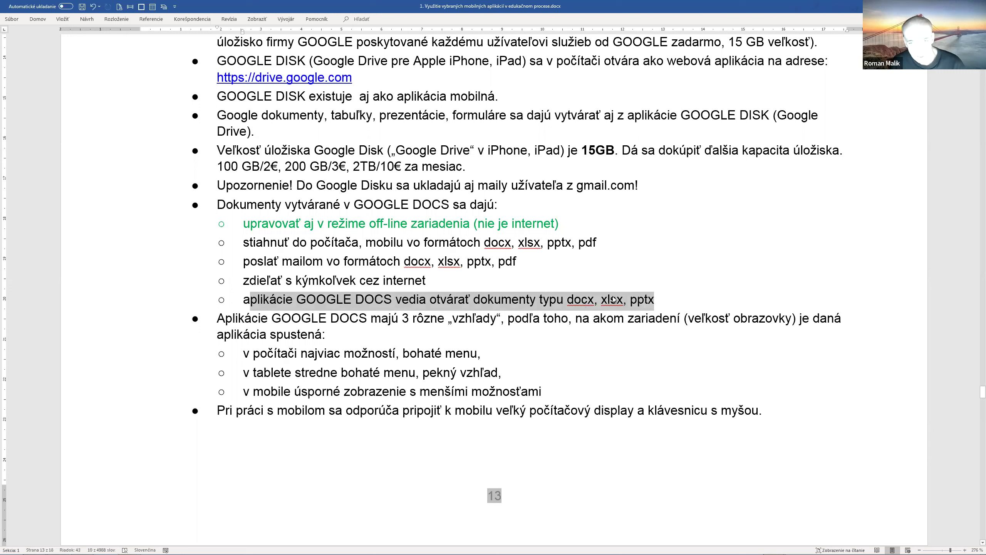